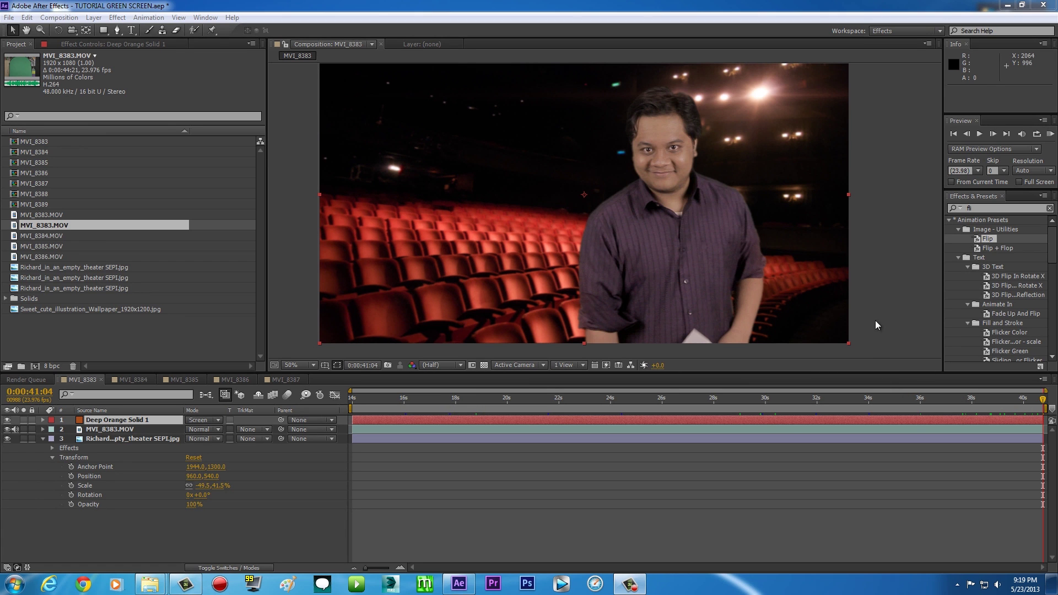
pyautogui.moveTo(150, 584)
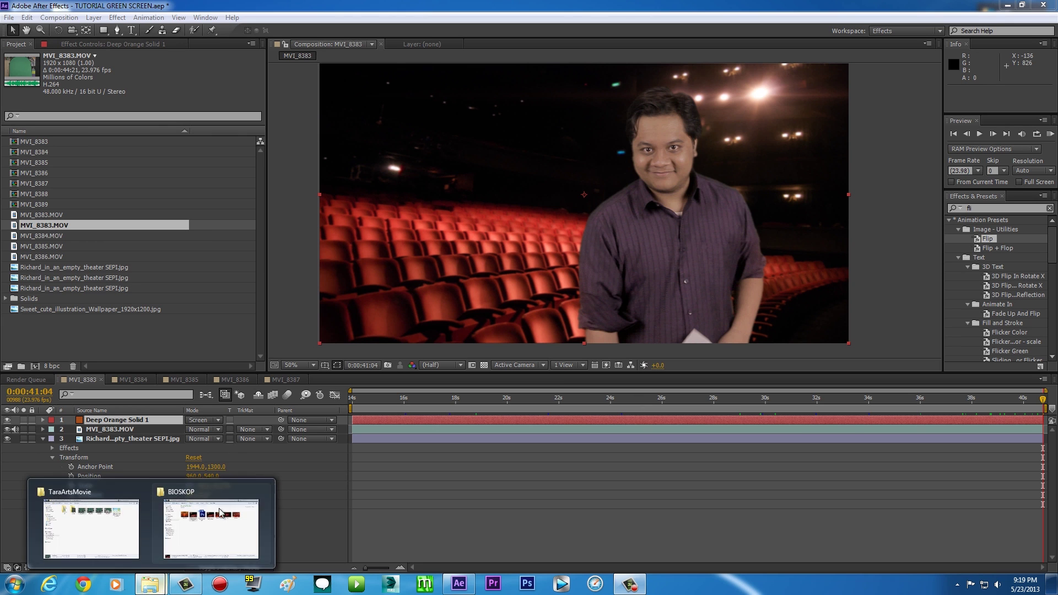
pyautogui.click(110, 523)
pyautogui.moveTo(589, 138); pyautogui.dragTo(607, 110)
pyautogui.moveTo(521, 198); pyautogui.dragTo(53, 247)
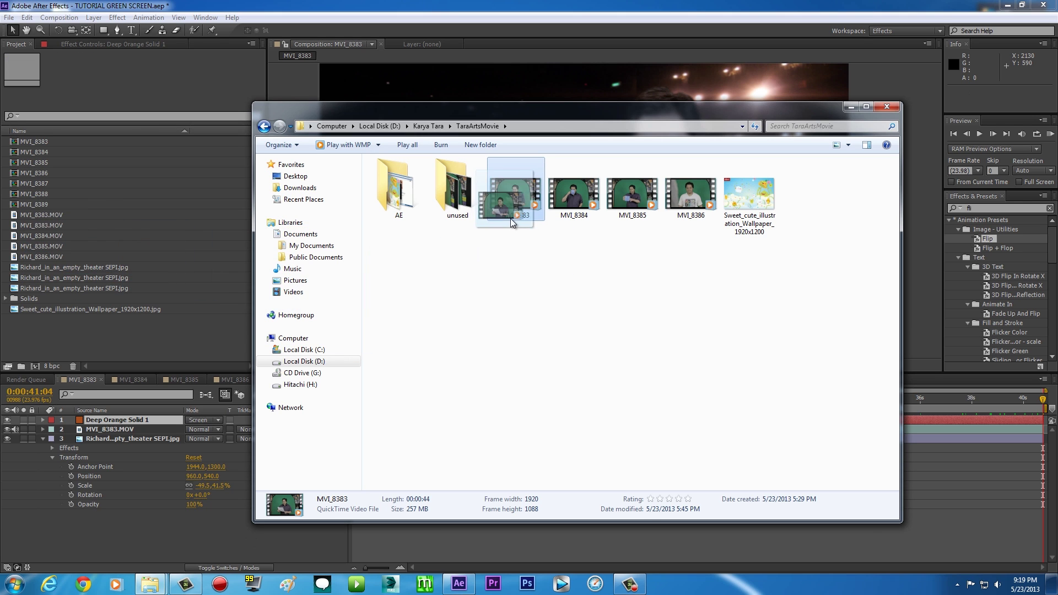
pyautogui.moveTo(150, 583)
pyautogui.click(239, 508)
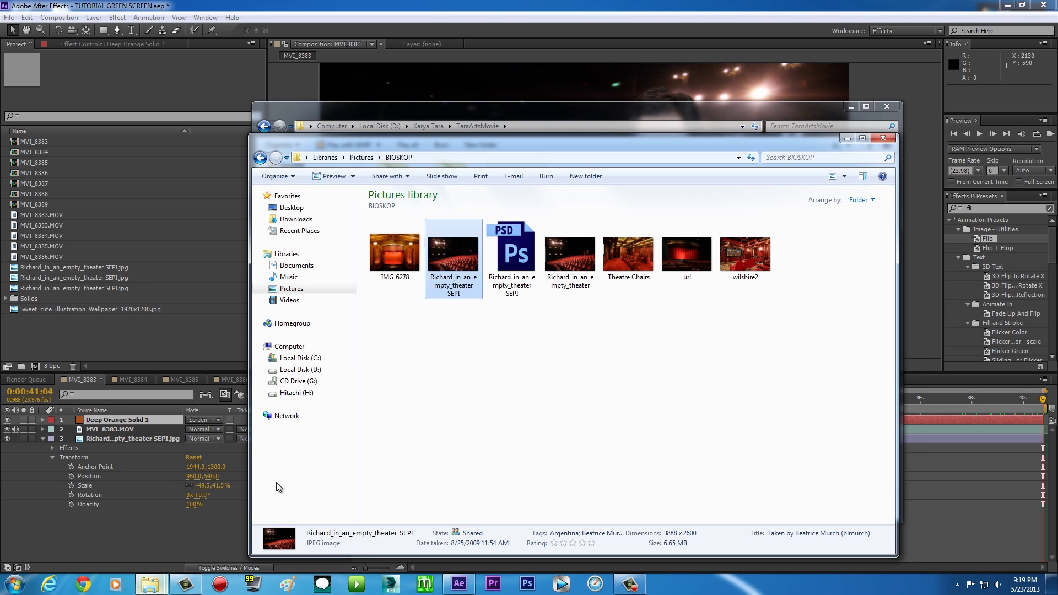
pyautogui.moveTo(452, 253); pyautogui.dragTo(108, 242)
pyautogui.click(85, 33)
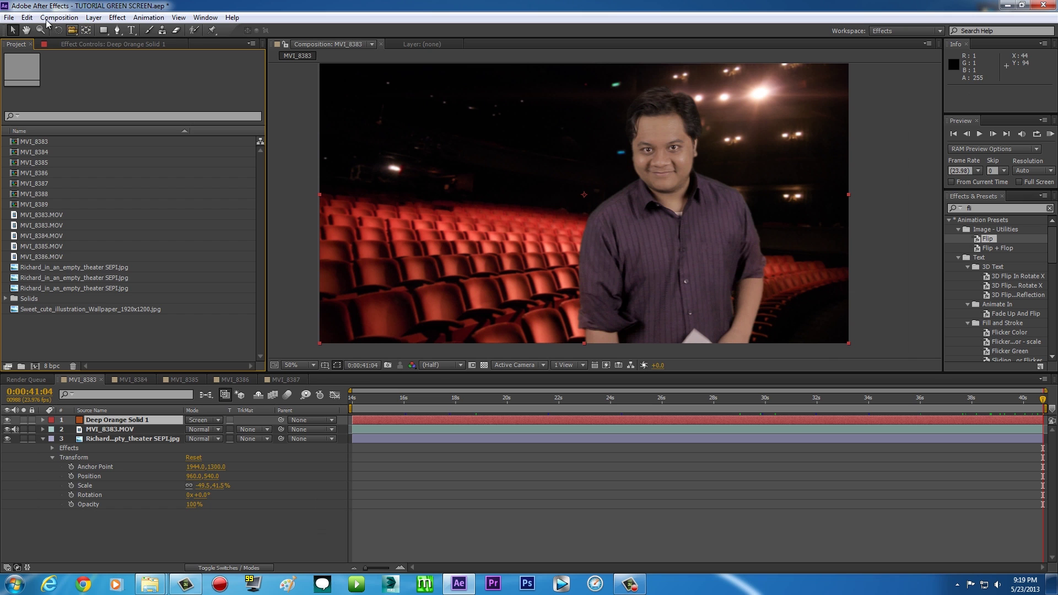
pyautogui.click(9, 18)
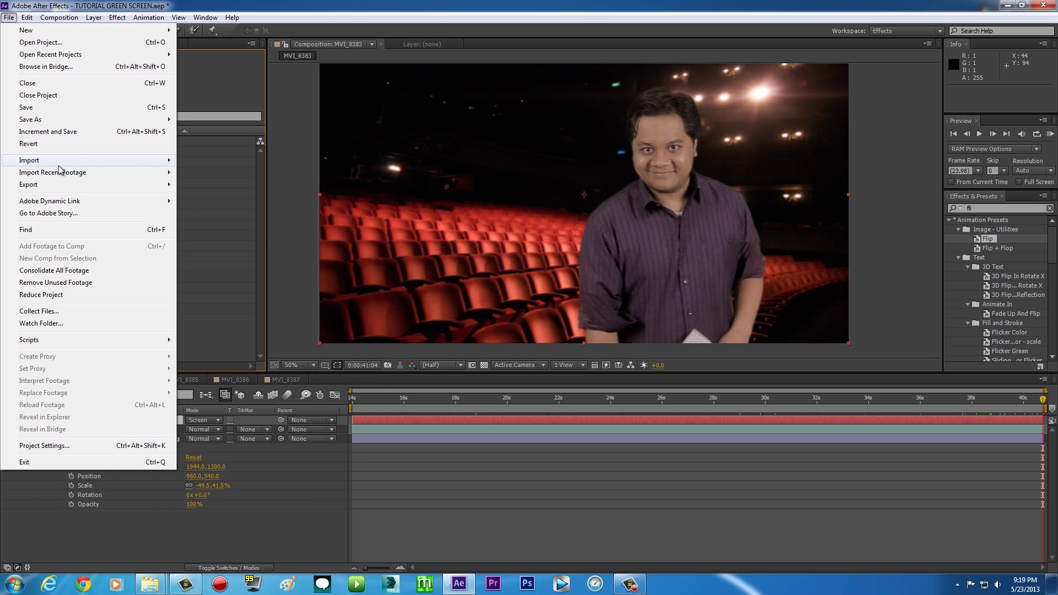
pyautogui.moveTo(57, 162)
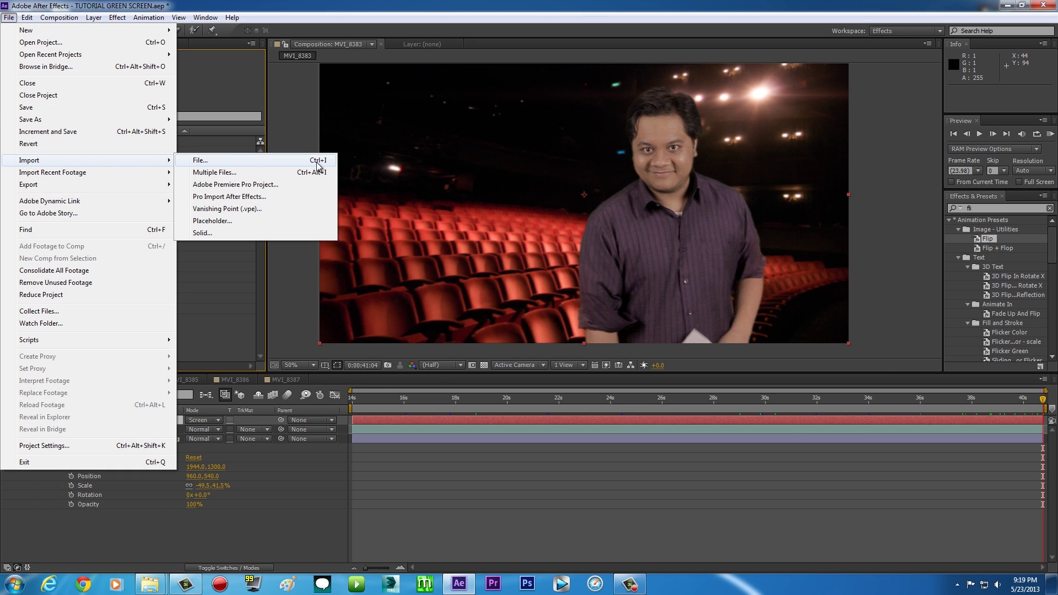
pyautogui.click(240, 300)
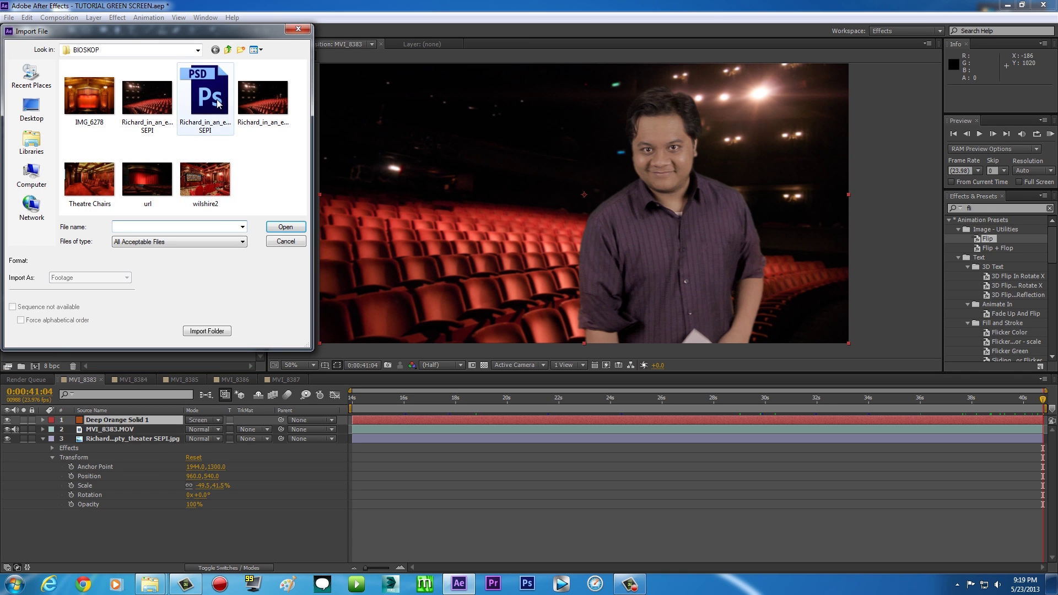
pyautogui.click(299, 25)
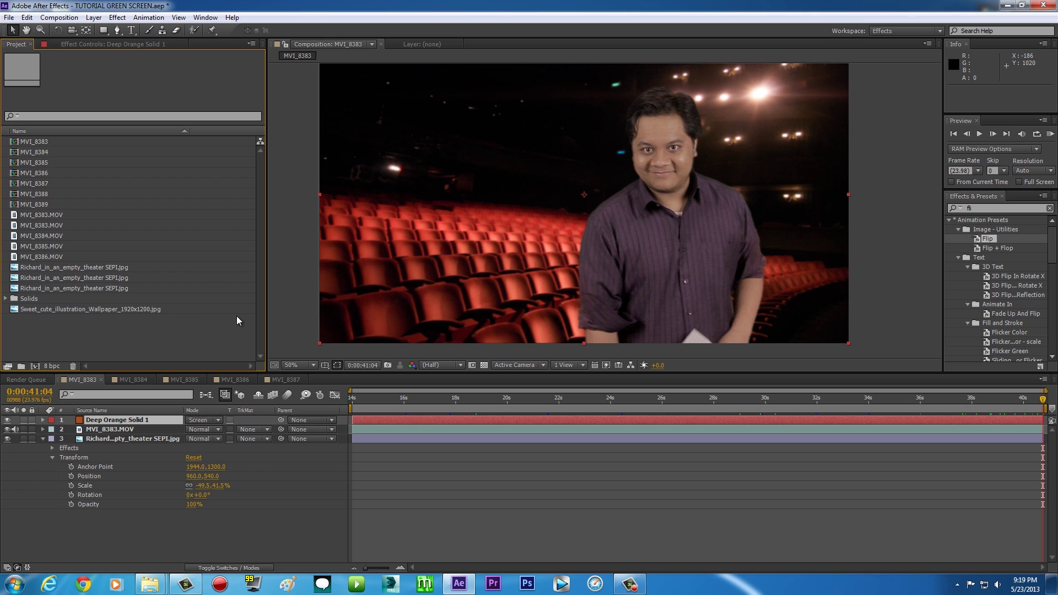
# - Create a new composition from the MVI_8383.MOV footage and set the current time to 0:00:09:21
pyautogui.click(16, 228)
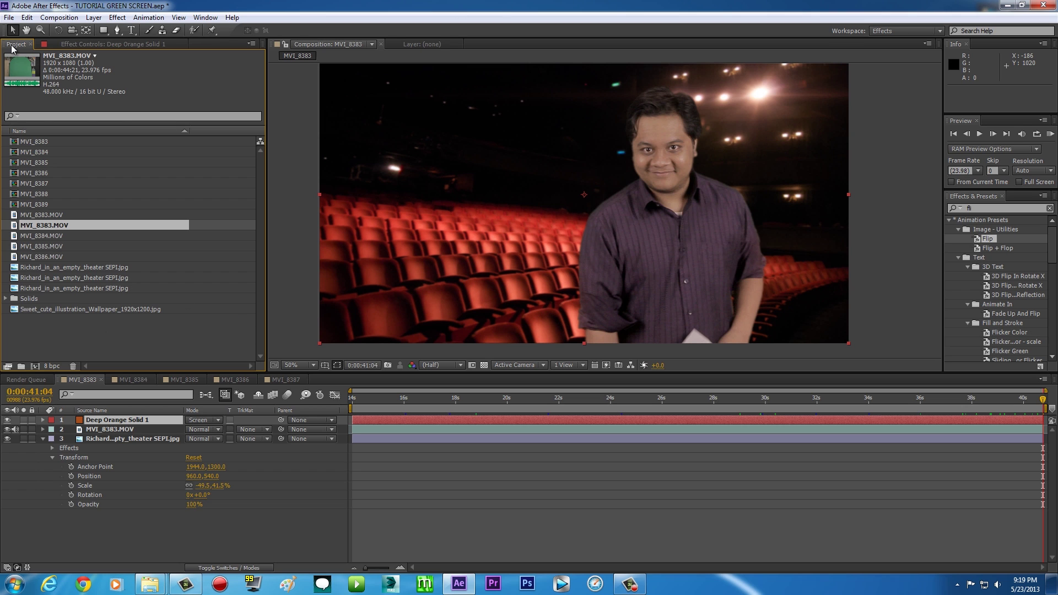
pyautogui.moveTo(16, 228); pyautogui.dragTo(34, 369)
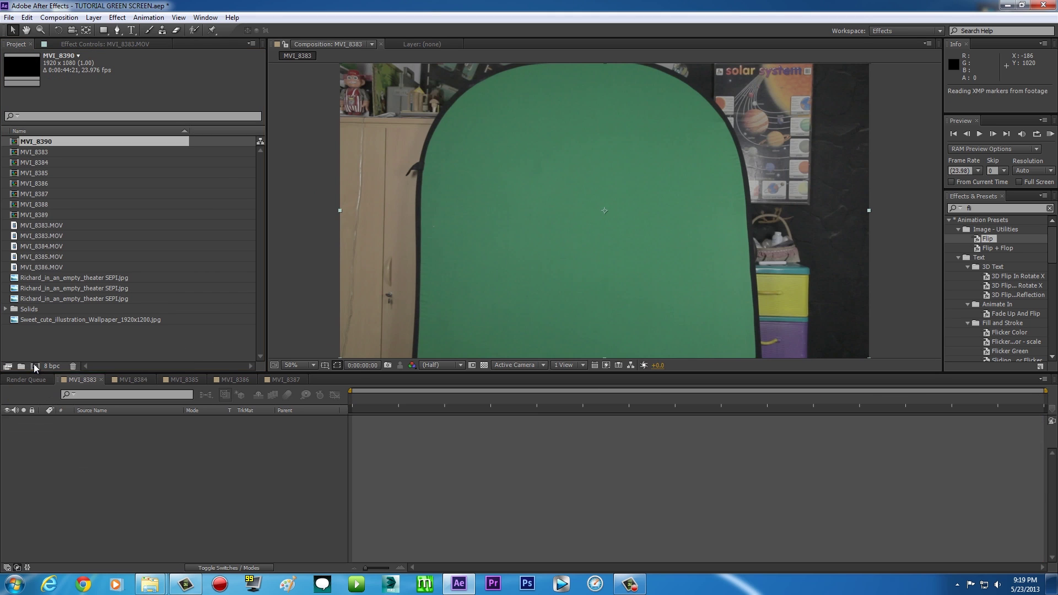
pyautogui.click(505, 399)
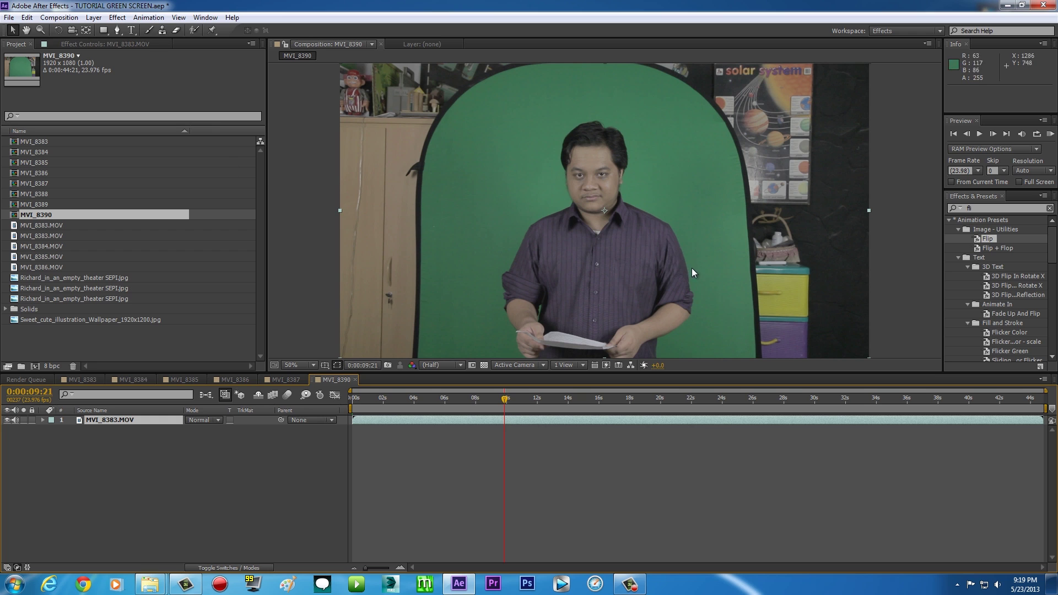
# - Start a Pen tool mask on the MVI_8383.MOV layer, tracing the green screen's inner edge from its lower left corner to the top centre
pyautogui.click(117, 31)
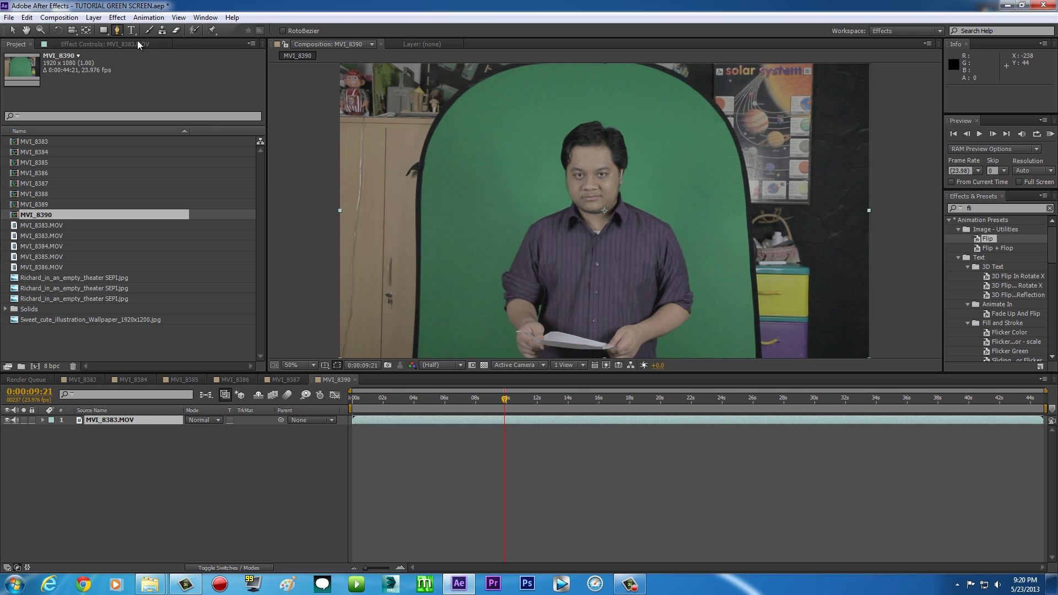
pyautogui.moveTo(515, 230)
pyautogui.mouseDown()
pyautogui.moveTo(517, 200)
pyautogui.moveTo(517, 213)
pyautogui.mouseUp()
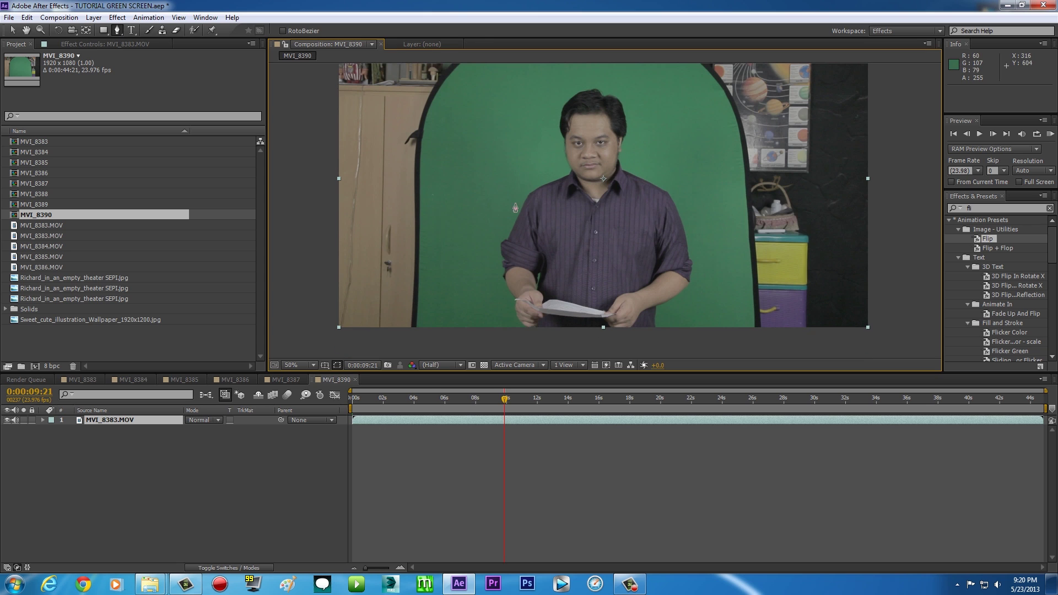
pyautogui.click(418, 334)
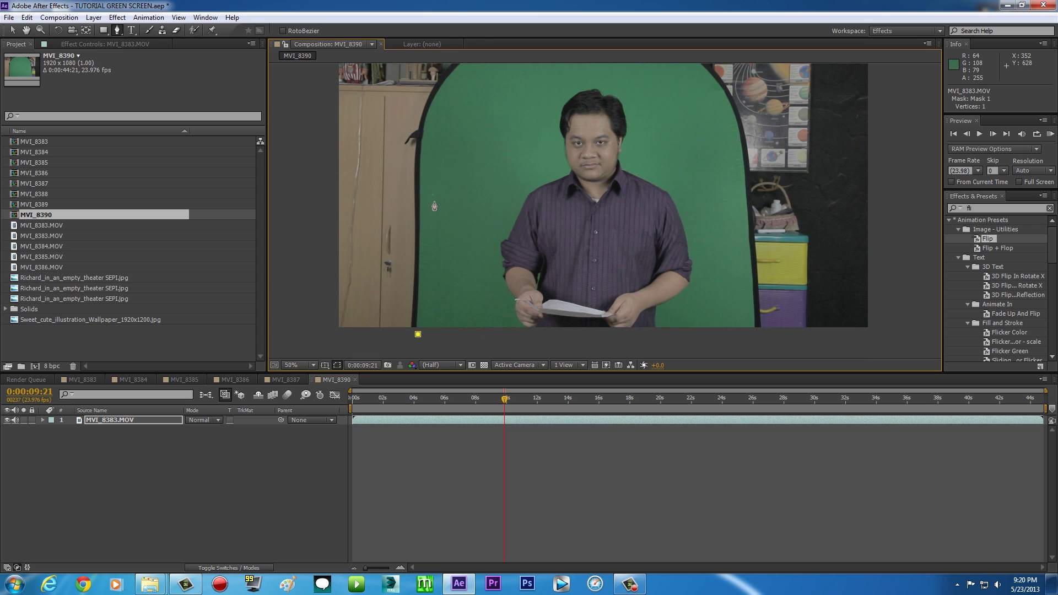
pyautogui.click(425, 165)
pyautogui.moveTo(463, 112); pyautogui.dragTo(453, 205)
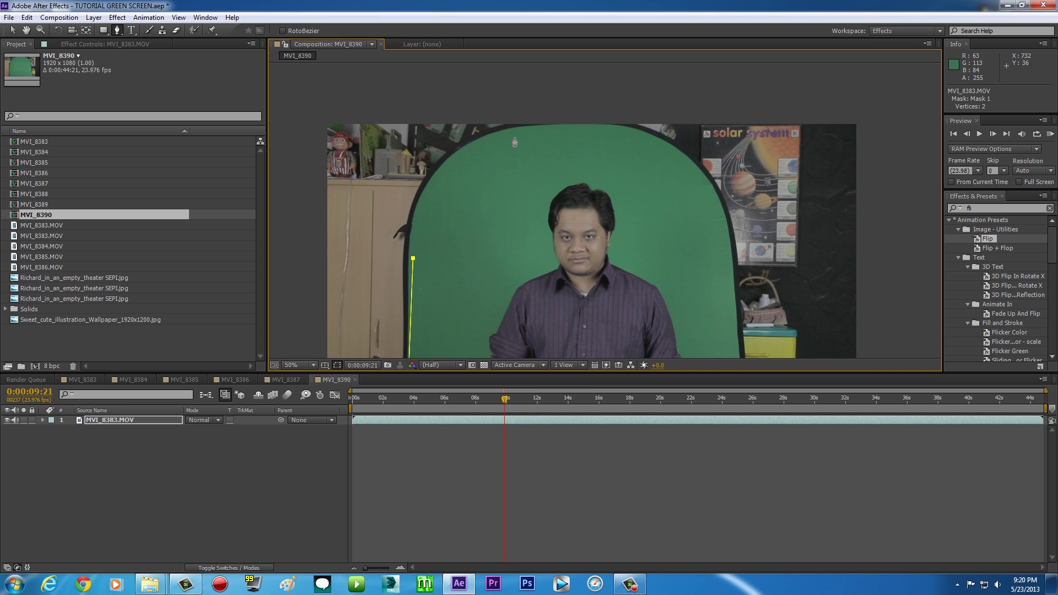
pyautogui.click(448, 166)
pyautogui.moveTo(450, 166); pyautogui.dragTo(481, 141)
pyautogui.moveTo(571, 129); pyautogui.dragTo(610, 129)
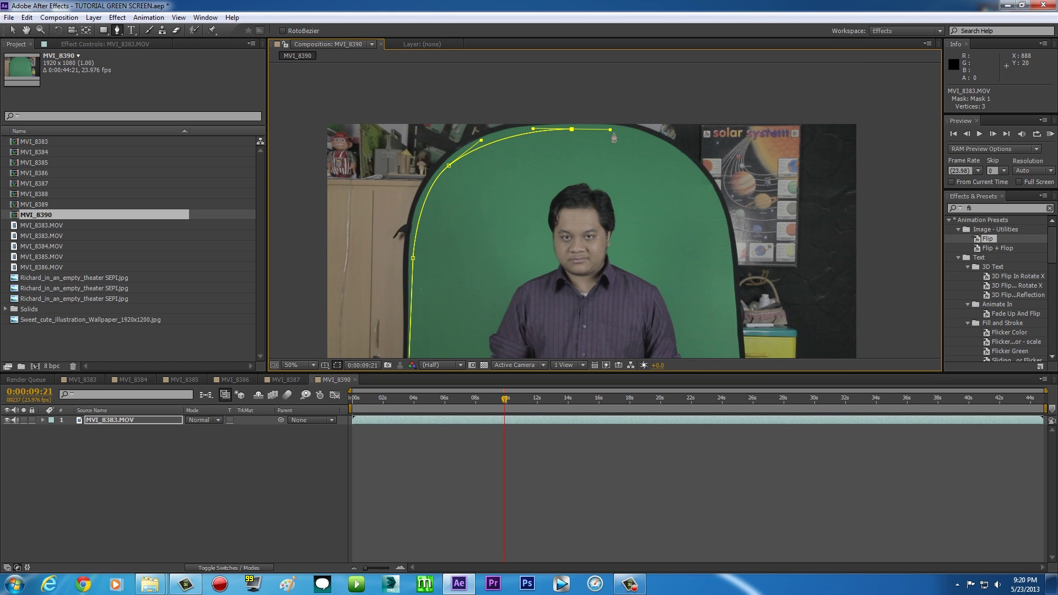
# - Continue the mask down the green screen's right edge, close it below the frame and fit the composition in the viewer
pyautogui.moveTo(692, 169); pyautogui.dragTo(711, 197)
pyautogui.moveTo(698, 243); pyautogui.dragTo(688, 152)
pyautogui.click(702, 203)
pyautogui.click(705, 255)
pyautogui.click(374, 251)
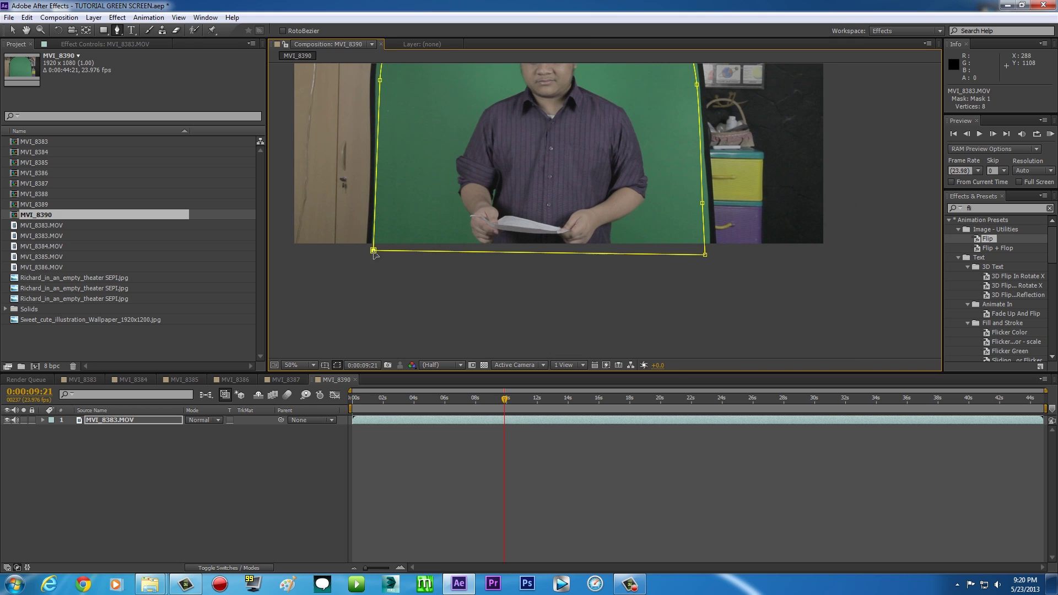
pyautogui.scroll(5, 330, 309)
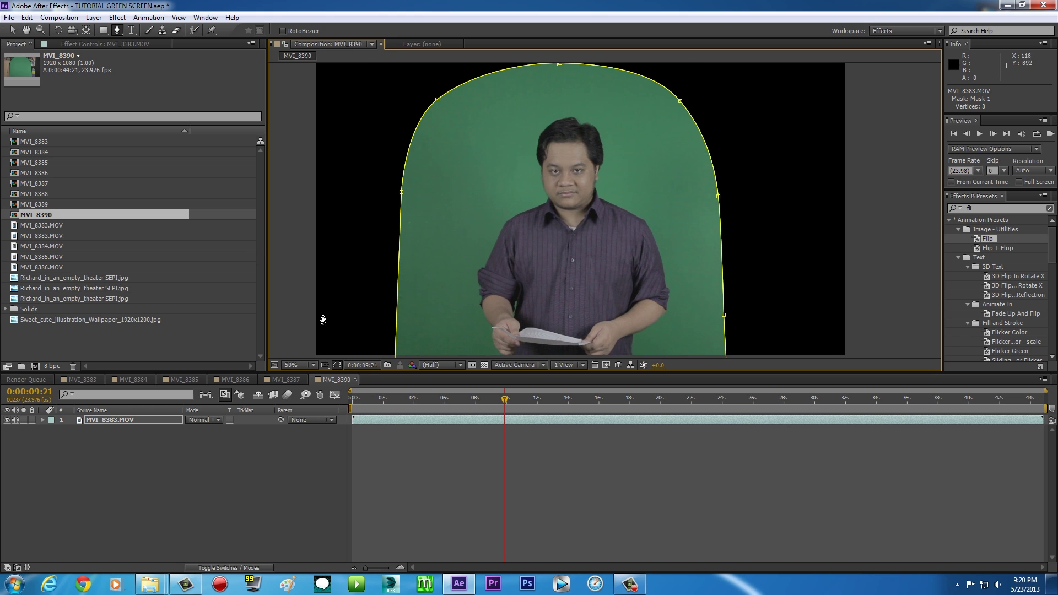
pyautogui.click(313, 365)
pyautogui.click(323, 390)
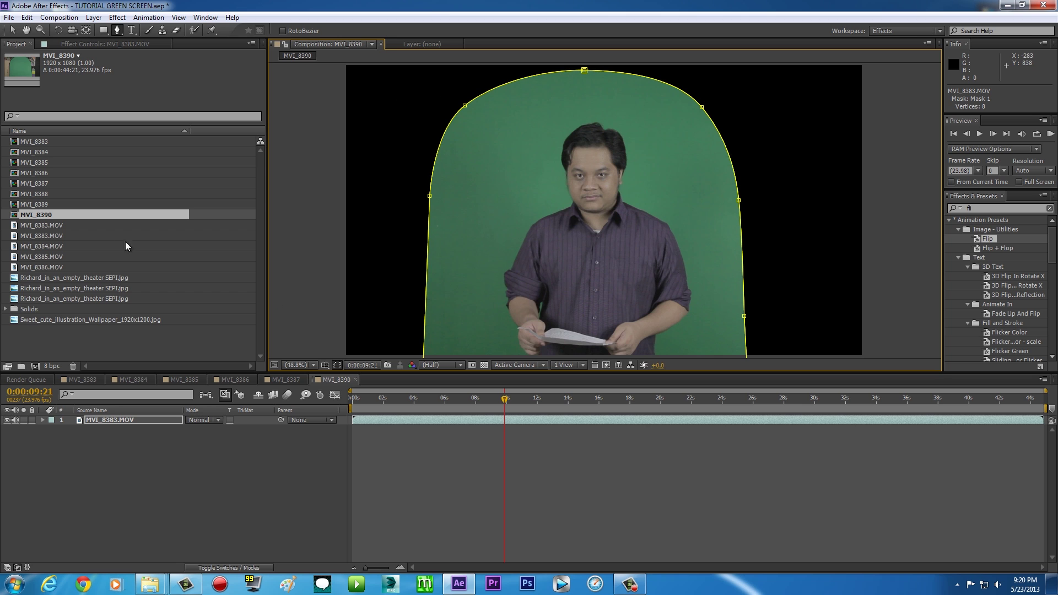
pyautogui.click(15, 322)
pyautogui.moveTo(15, 324); pyautogui.dragTo(107, 435)
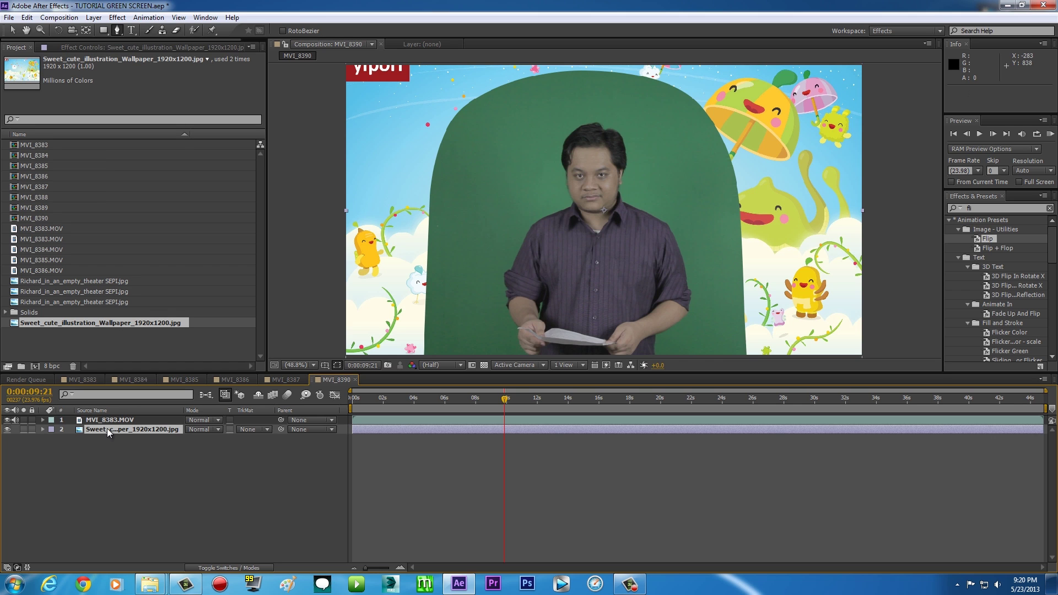
pyautogui.press('Delete')
# - Place Richard_in_an_empty_theater SEPI.jpg beneath the MVI_8383.MOV layer and fit the image to the composition
pyautogui.moveTo(68, 298); pyautogui.dragTo(92, 441)
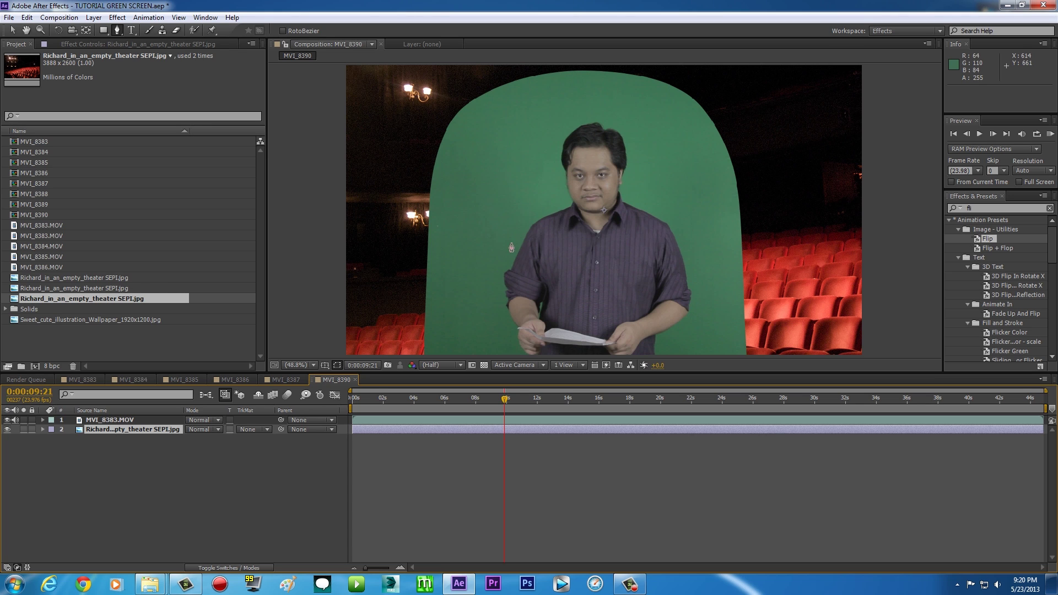
pyautogui.scroll(-2, 511, 245)
pyautogui.click(298, 365)
pyautogui.click(347, 391)
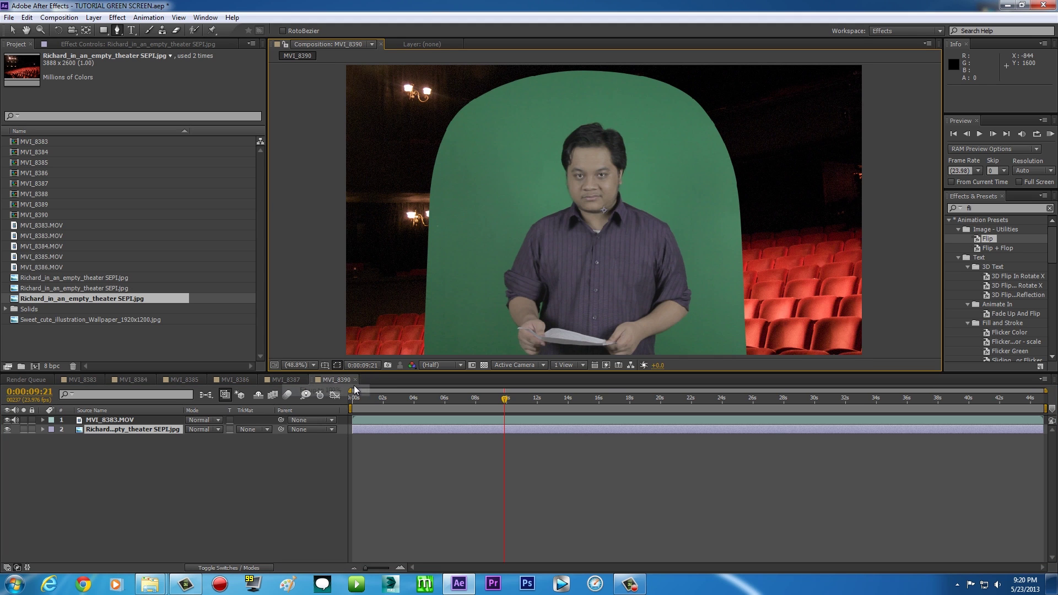
pyautogui.click(422, 347)
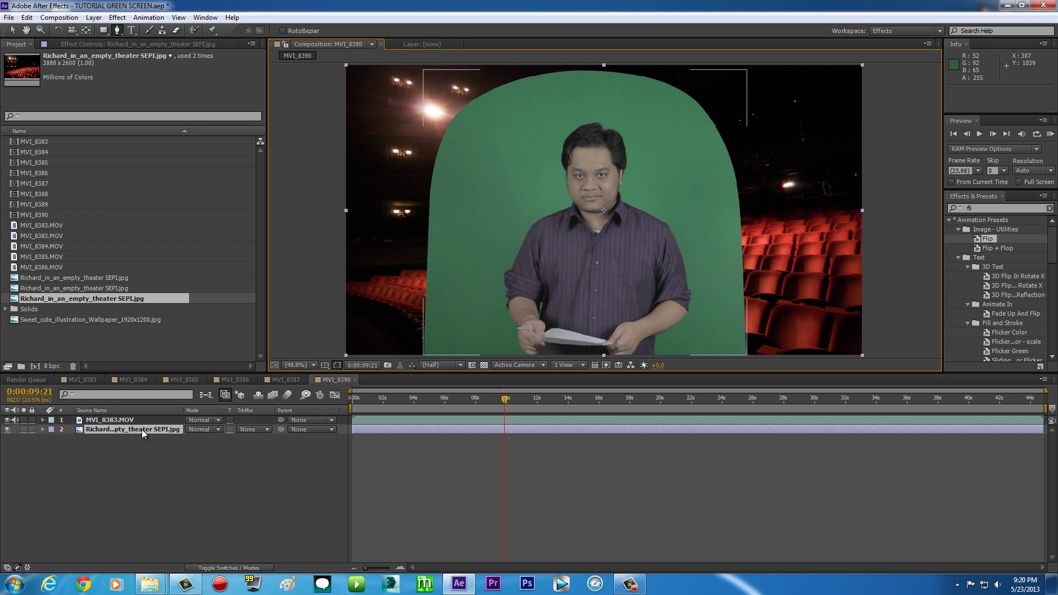
pyautogui.click(118, 429)
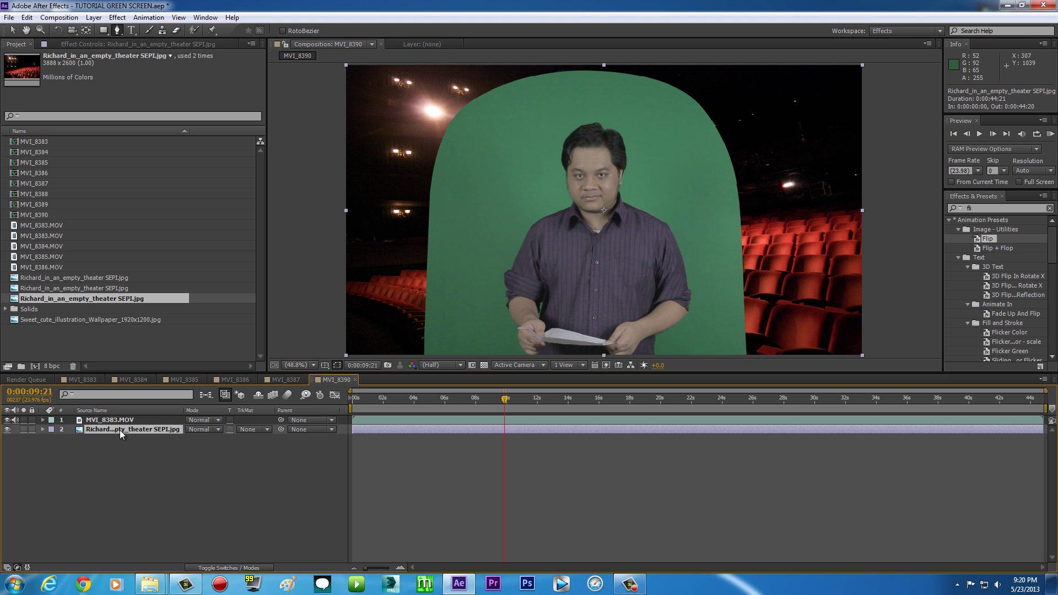
pyautogui.click(94, 17)
pyautogui.moveTo(200, 138)
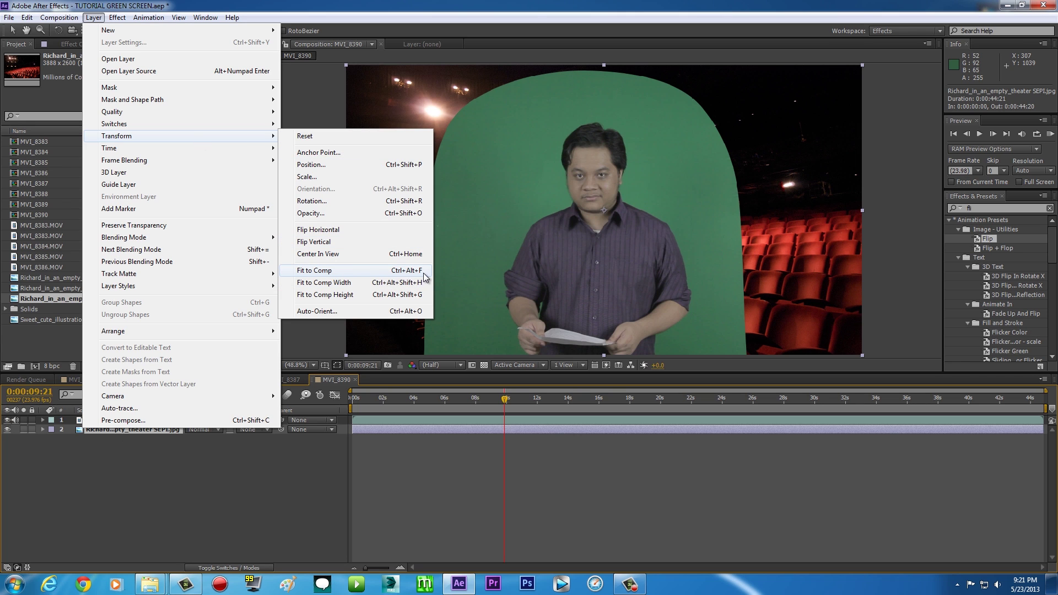
pyautogui.click(562, 5)
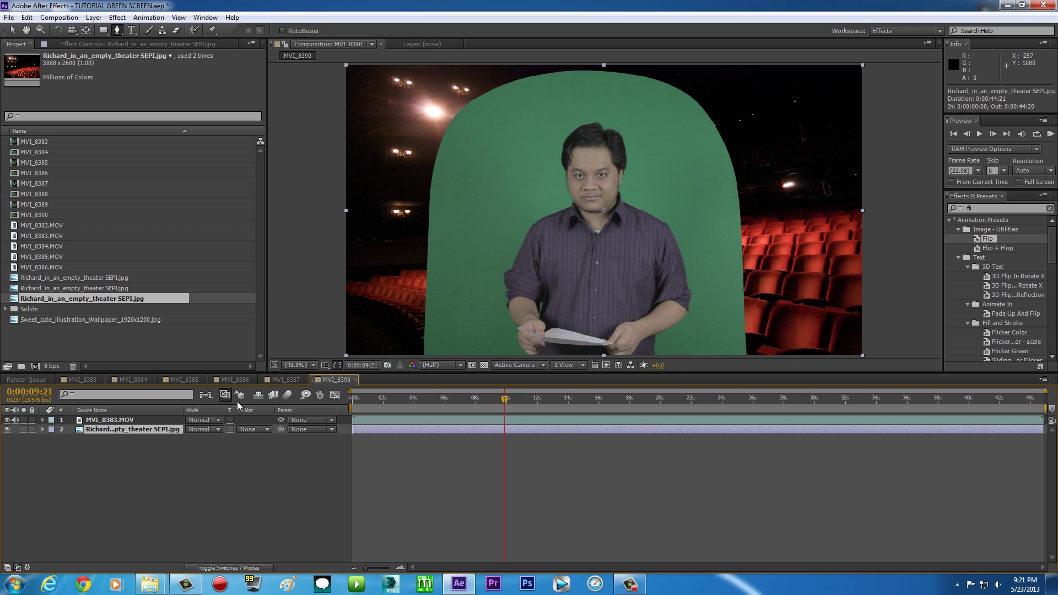
# - Apply Keylight (1.2) to the MVI_8383.MOV layer and sample the green backdrop beside the man's head as Screen Colour
pyautogui.click(134, 421)
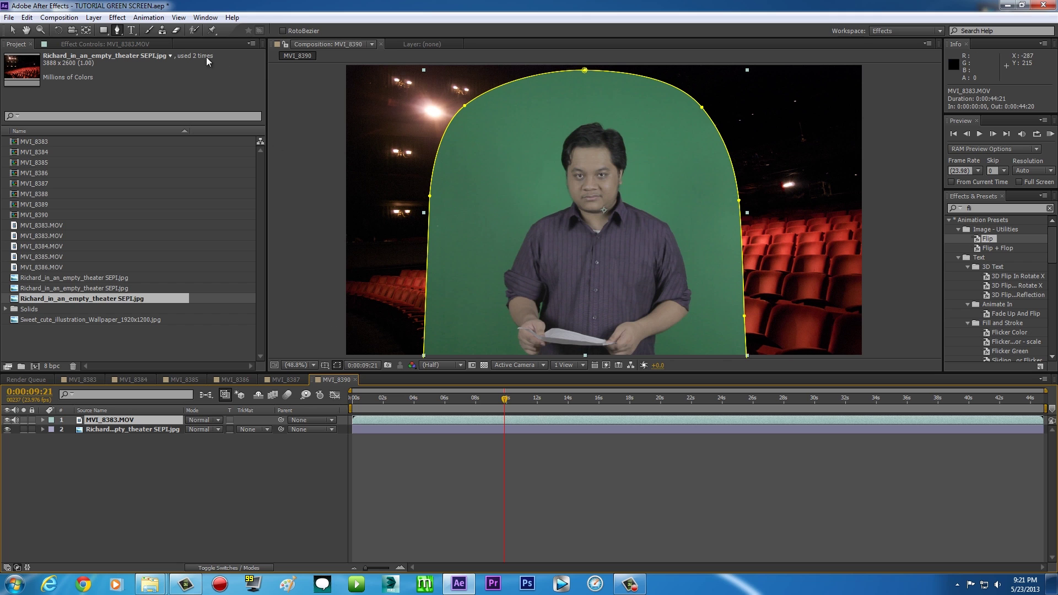
pyautogui.click(118, 17)
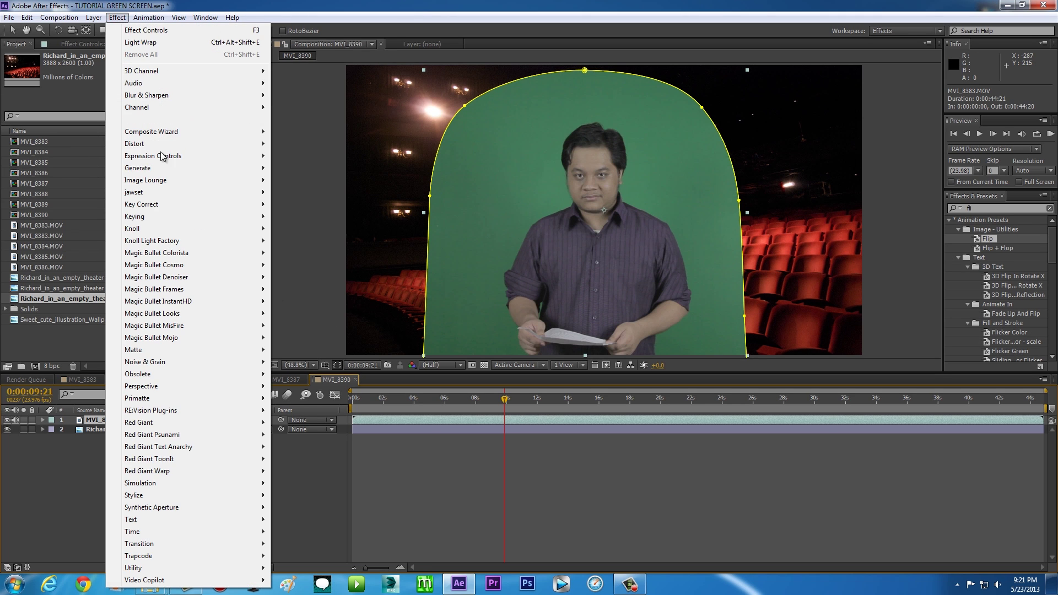
pyautogui.moveTo(129, 220)
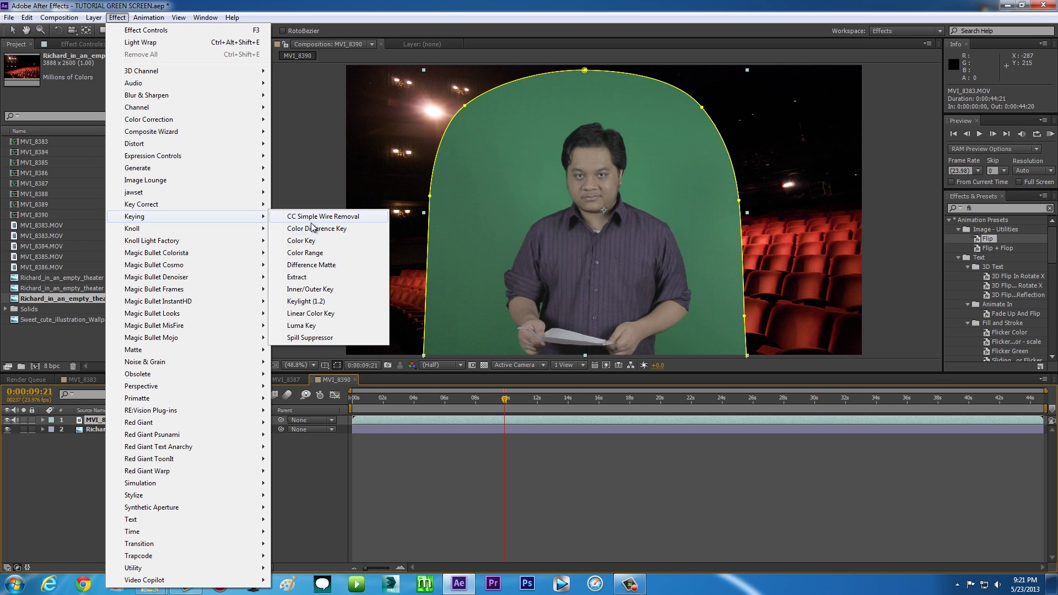
pyautogui.click(312, 303)
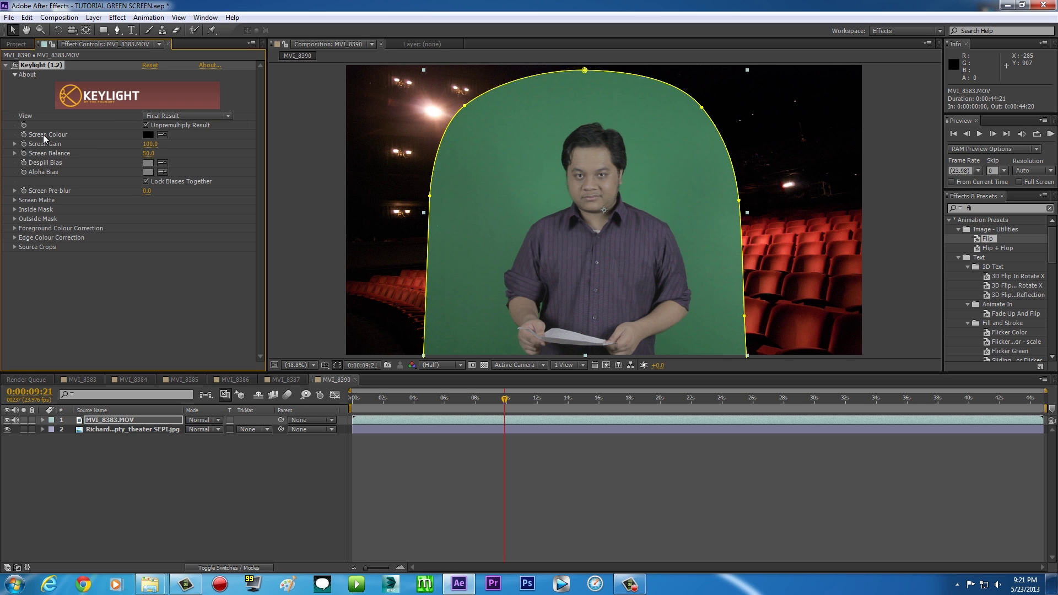
pyautogui.click(163, 135)
pyautogui.click(642, 182)
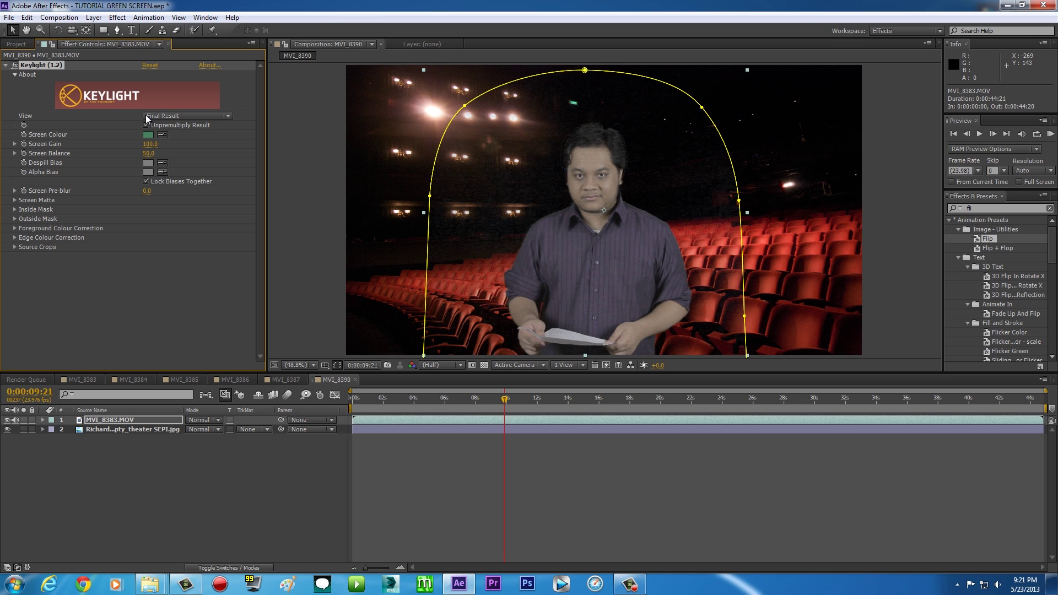
# - Switch the Keylight view to Screen Matte and set the matte's Clip Black to 40
pyautogui.click(229, 117)
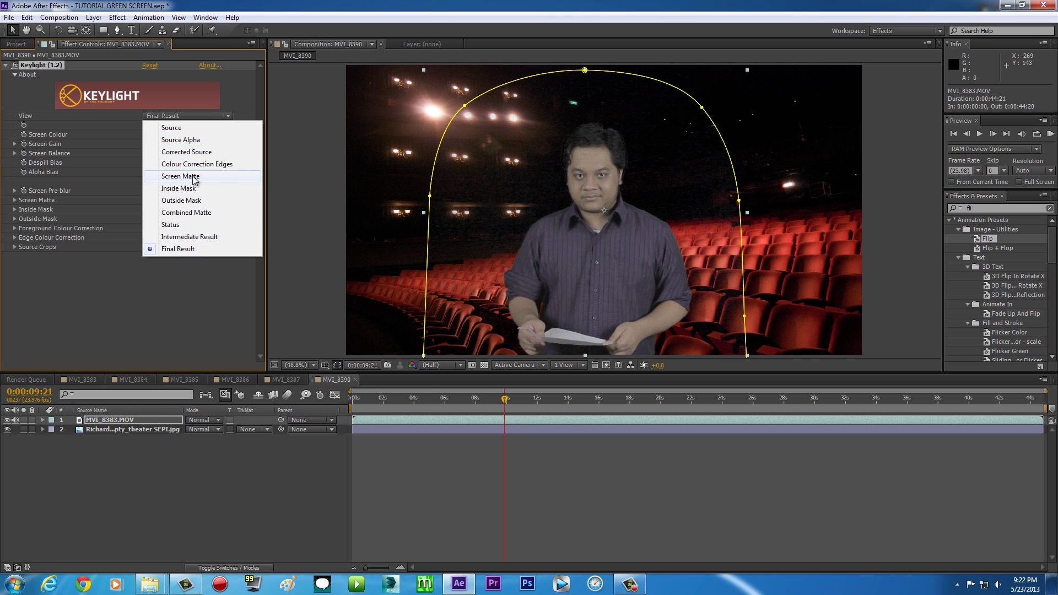
pyautogui.click(185, 177)
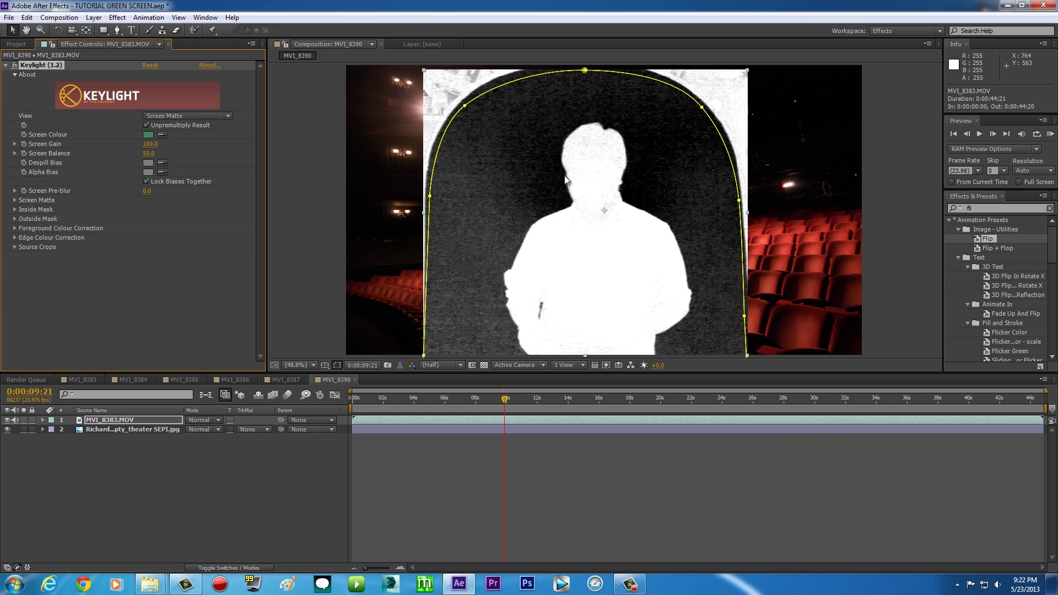
pyautogui.click(14, 200)
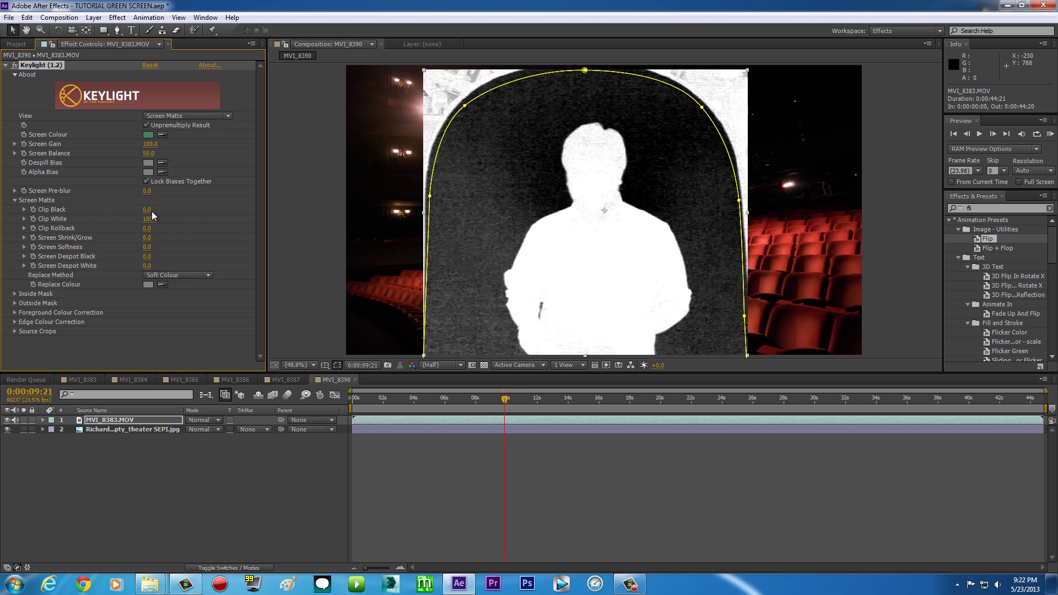
pyautogui.moveTo(150, 210); pyautogui.dragTo(173, 212)
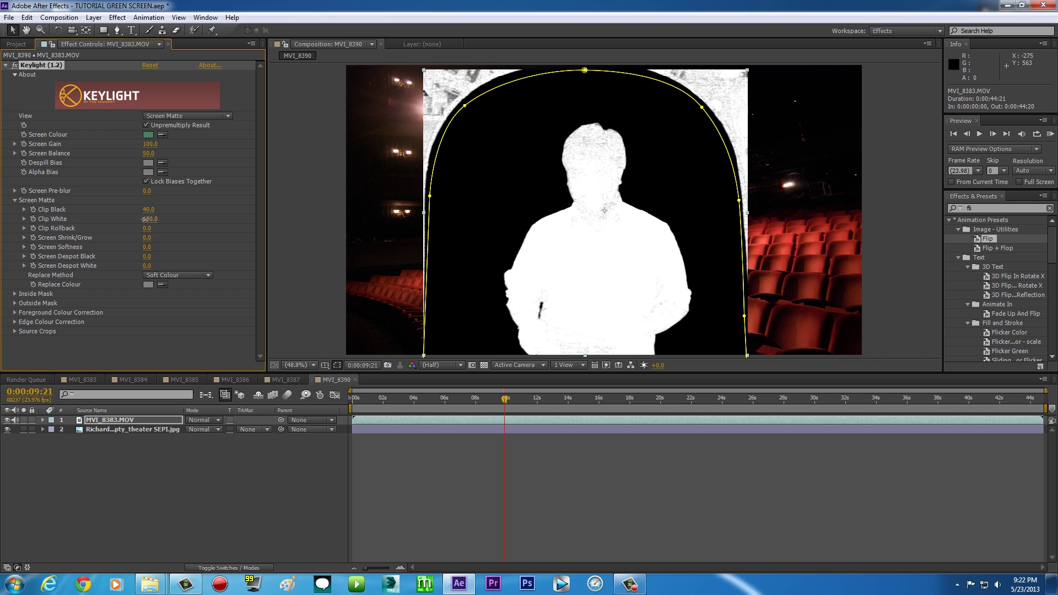
# - Set the Keylight Screen Matte's Clip White to 89 and its Replace Method to Source
pyautogui.moveTo(144, 219); pyautogui.dragTo(141, 220)
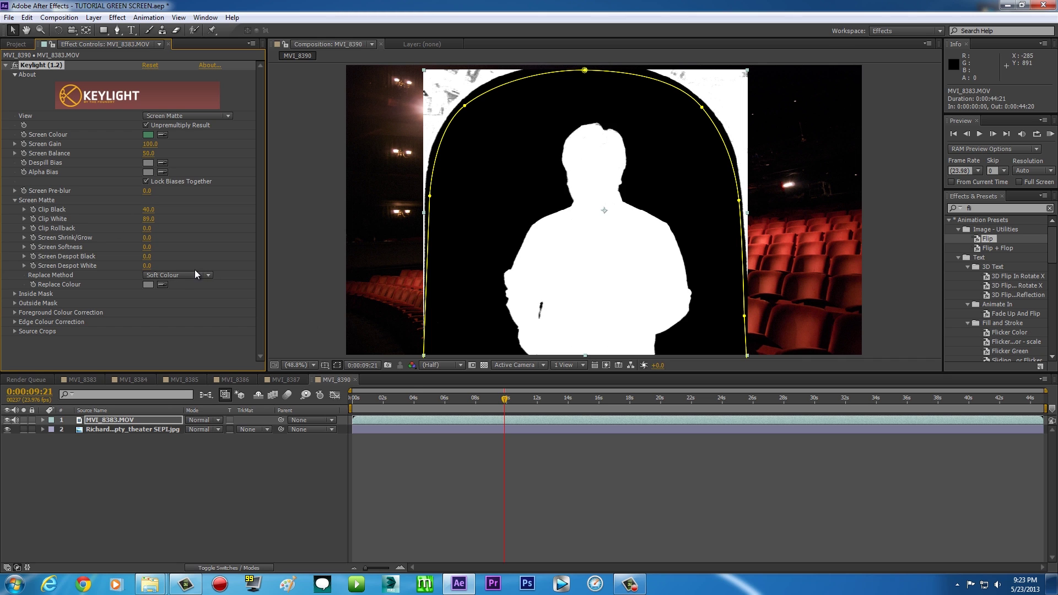
pyautogui.click(210, 275)
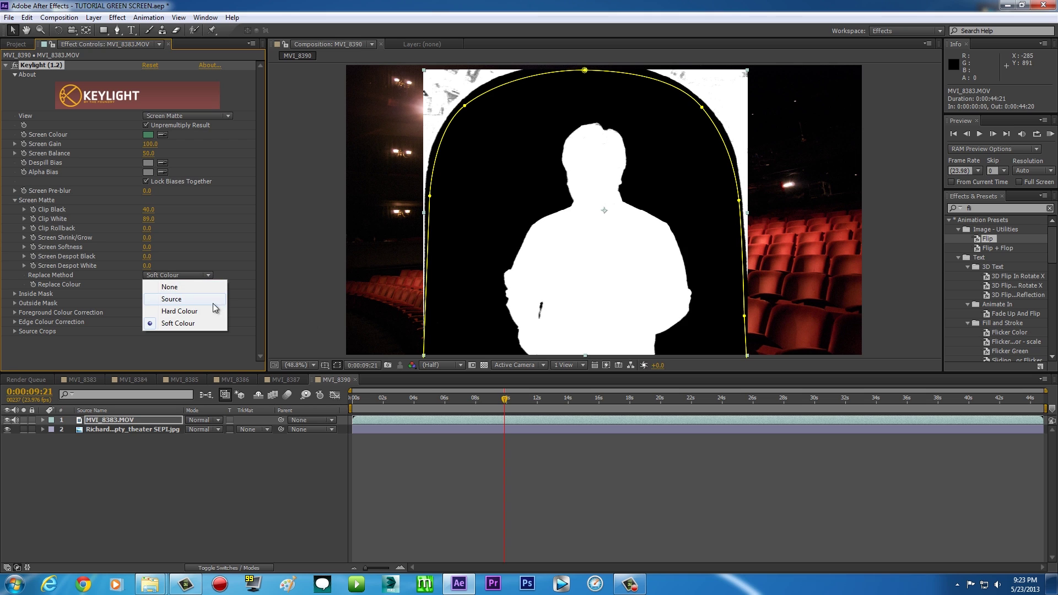
pyautogui.click(187, 300)
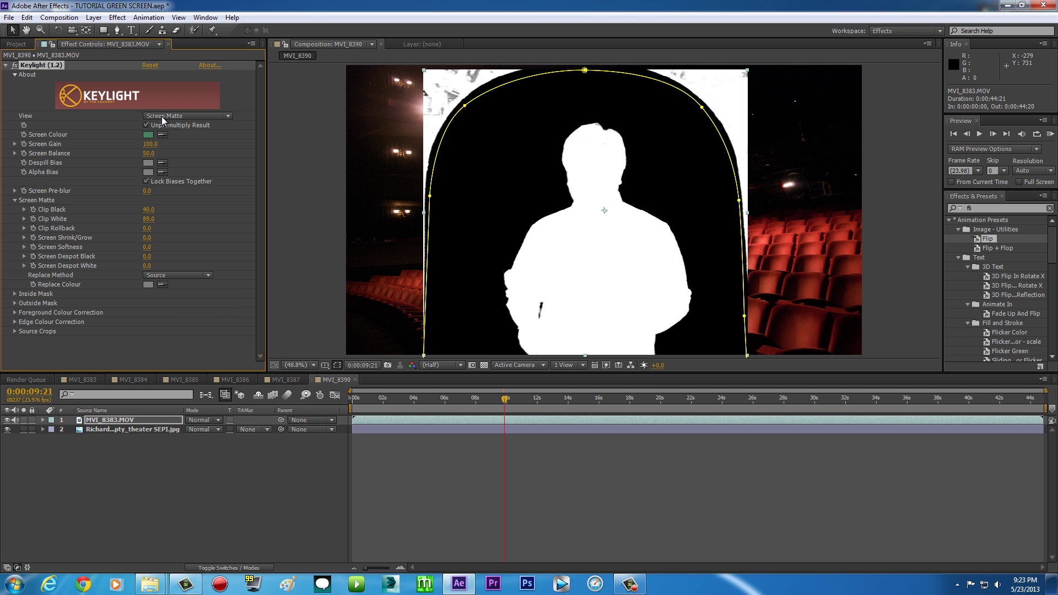
# - Switch the Keylight view to Final Result and deselect the layer to see the composite without the mask outline
pyautogui.click(224, 115)
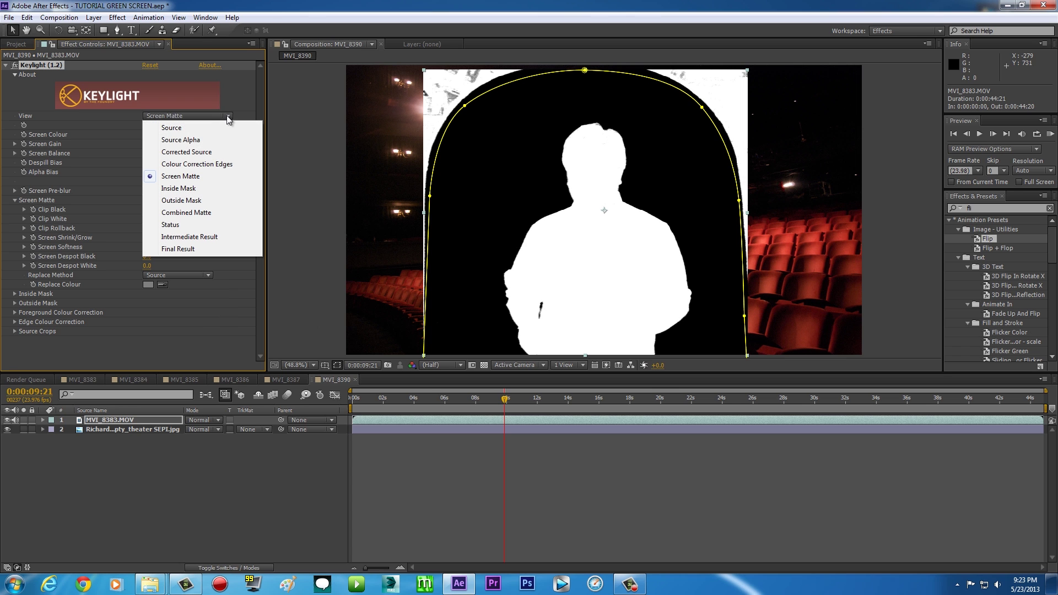
pyautogui.click(189, 251)
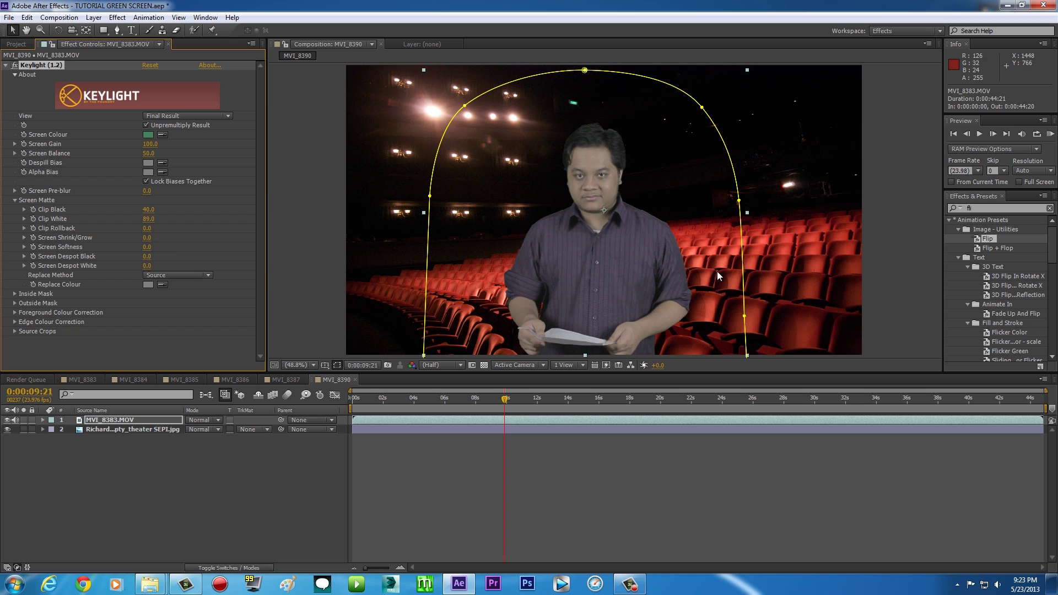
pyautogui.click(287, 140)
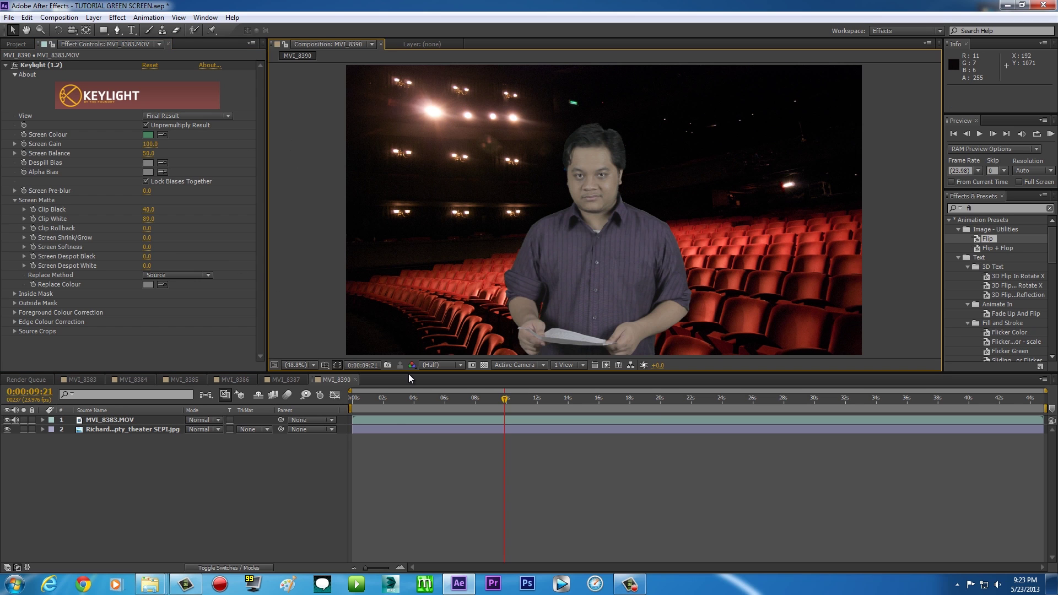
# - Collapse Keylight on the MVI_8383.MOV layer, add the Brightness & Contrast effect and set its Contrast to 10
pyautogui.click(392, 418)
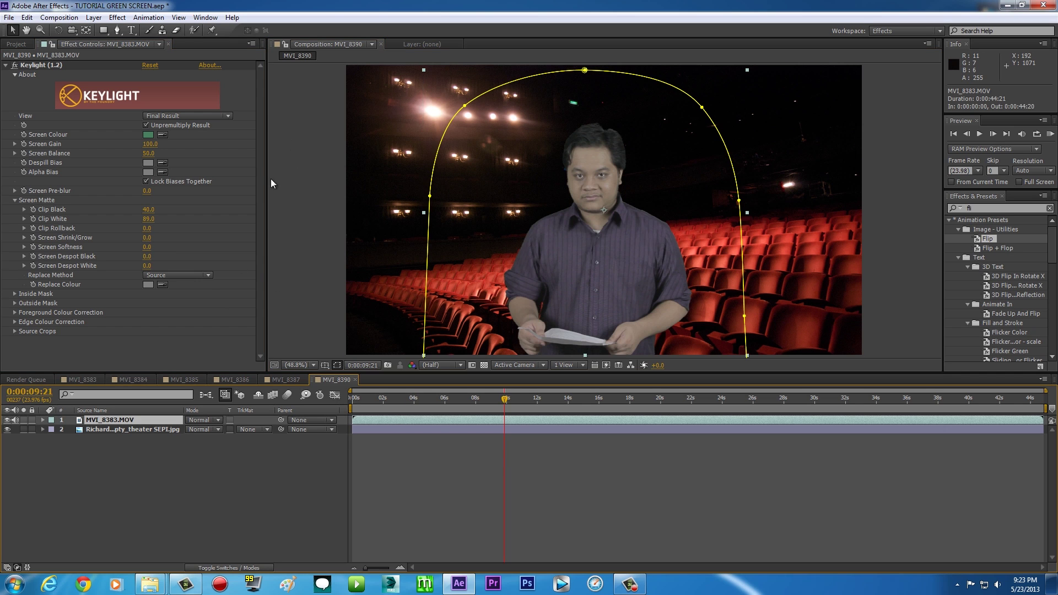
pyautogui.click(6, 65)
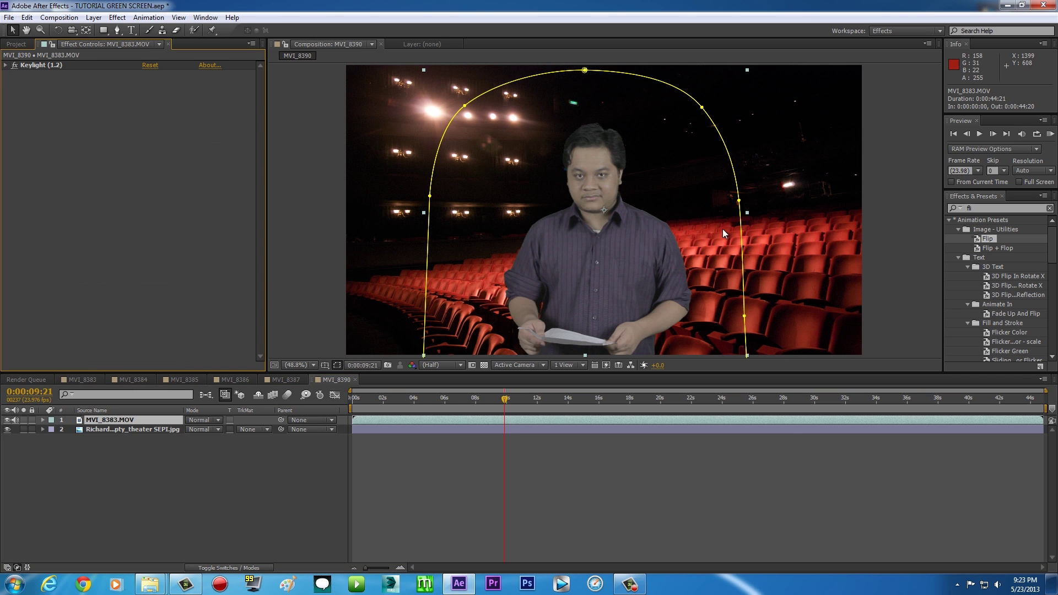
pyautogui.click(117, 17)
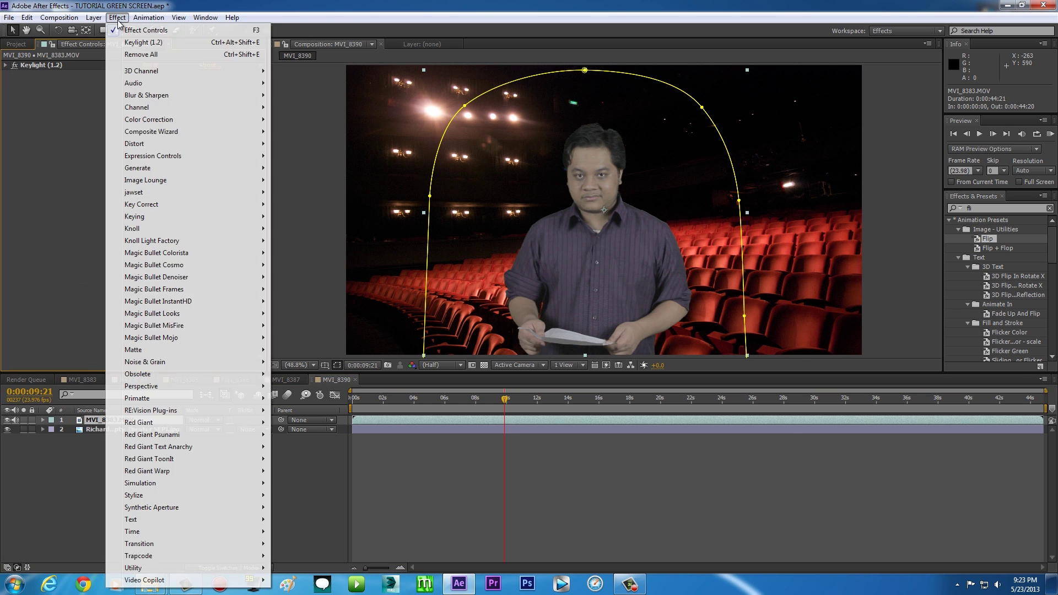
pyautogui.moveTo(165, 120)
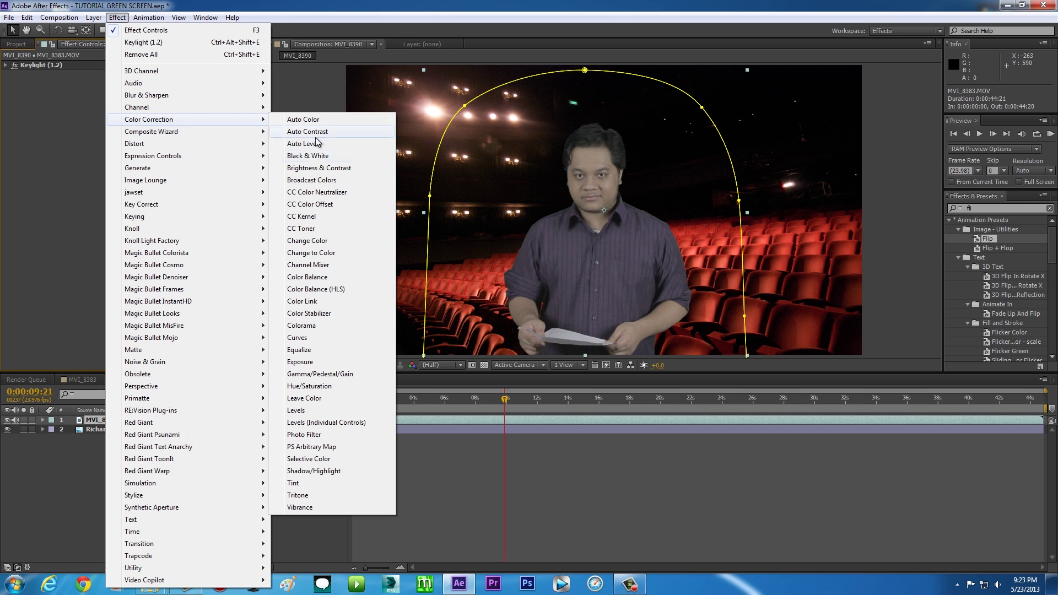
pyautogui.click(319, 167)
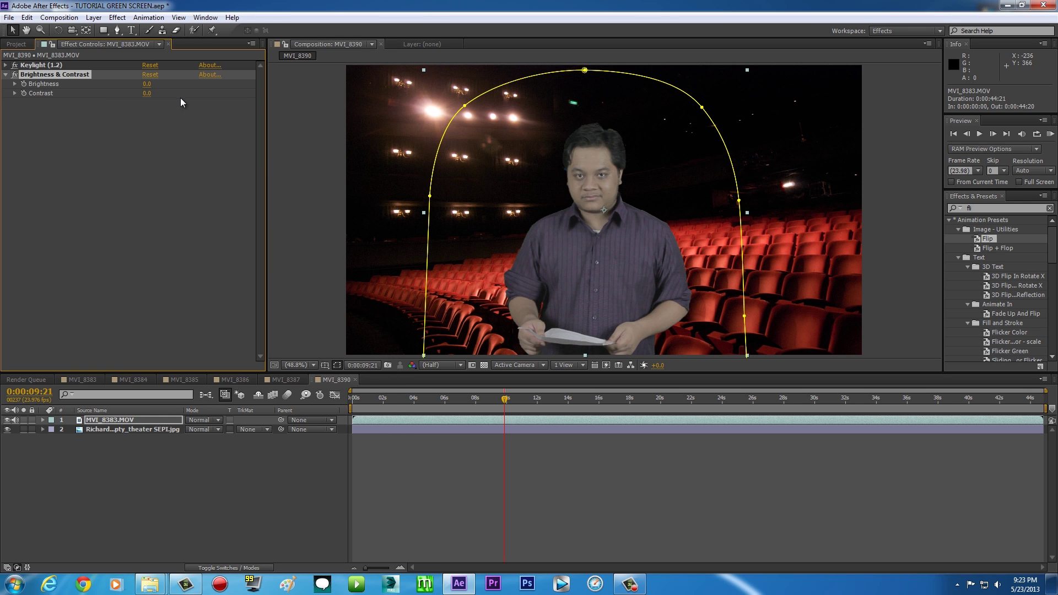
pyautogui.click(146, 93)
pyautogui.write('10')
pyautogui.click(196, 208)
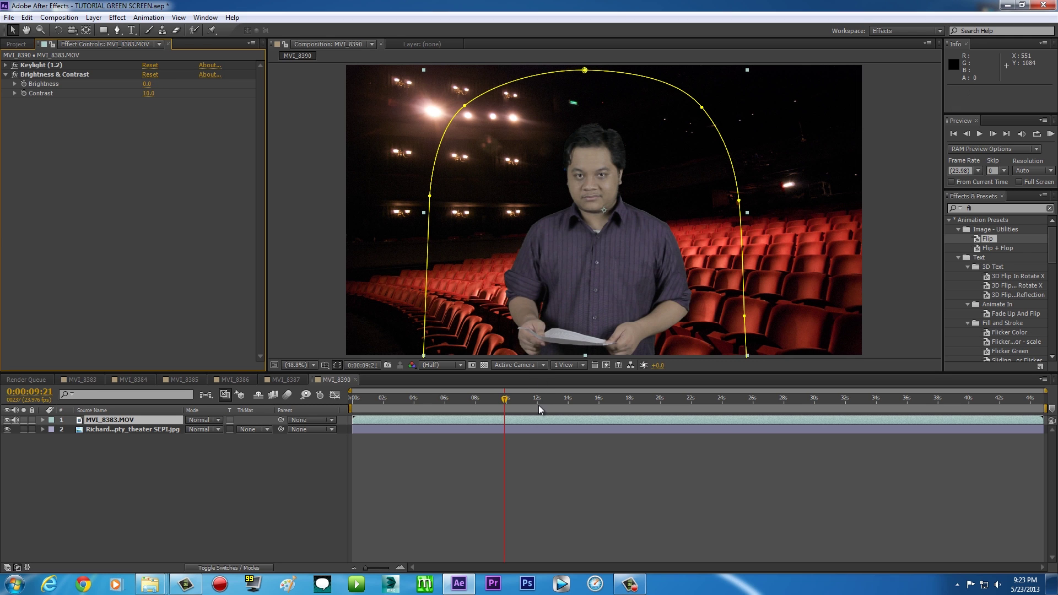
# - Go to 0:00:18:06 and raise the Contrast of the MVI_8383.MOV layer to 13
pyautogui.moveTo(544, 398); pyautogui.dragTo(633, 408)
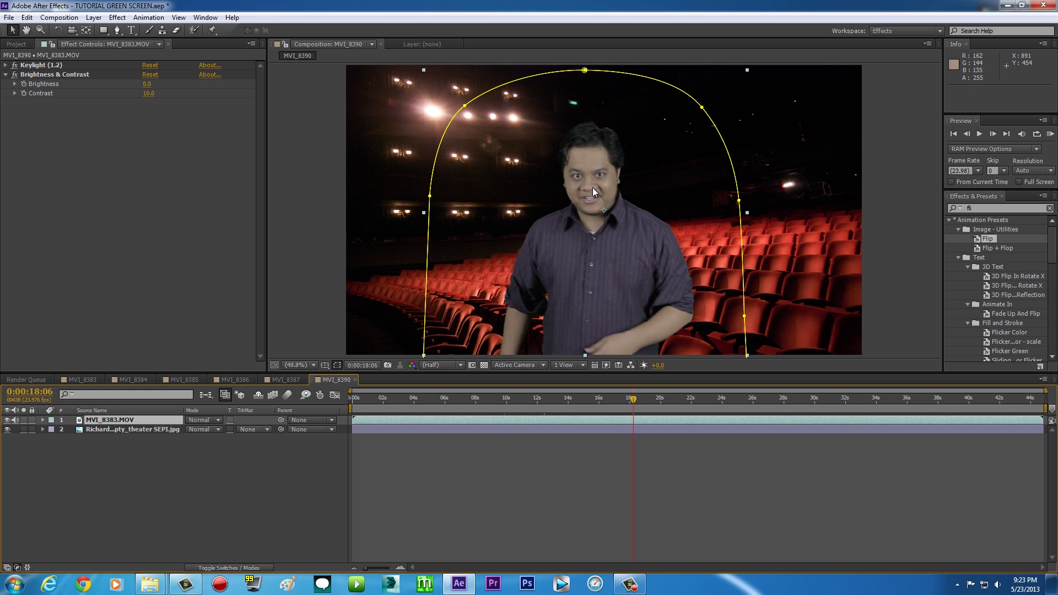
pyautogui.moveTo(150, 101); pyautogui.dragTo(151, 96)
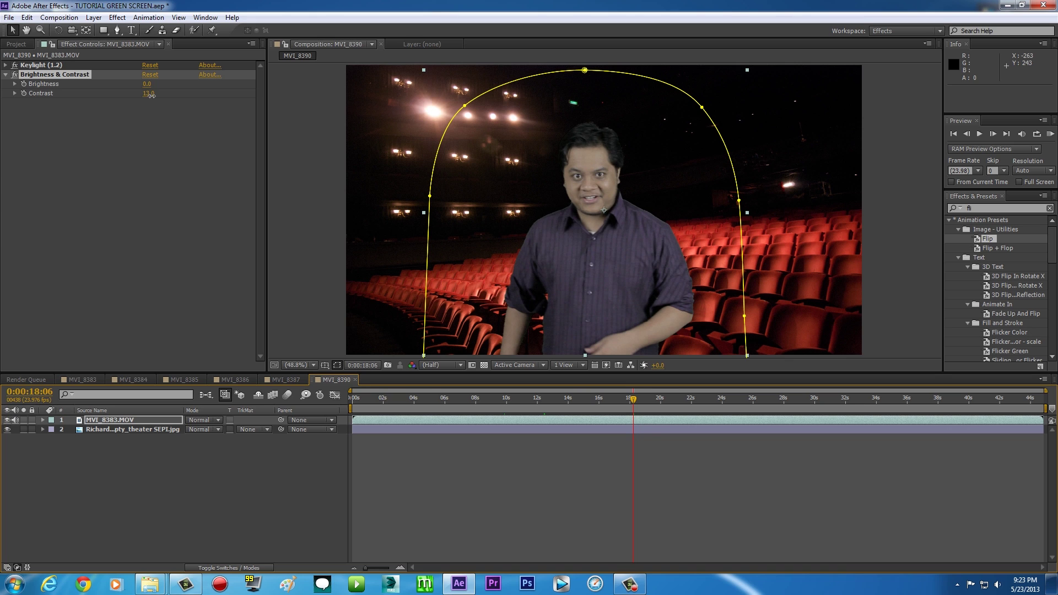
pyautogui.moveTo(151, 95); pyautogui.dragTo(151, 95)
pyautogui.click(164, 127)
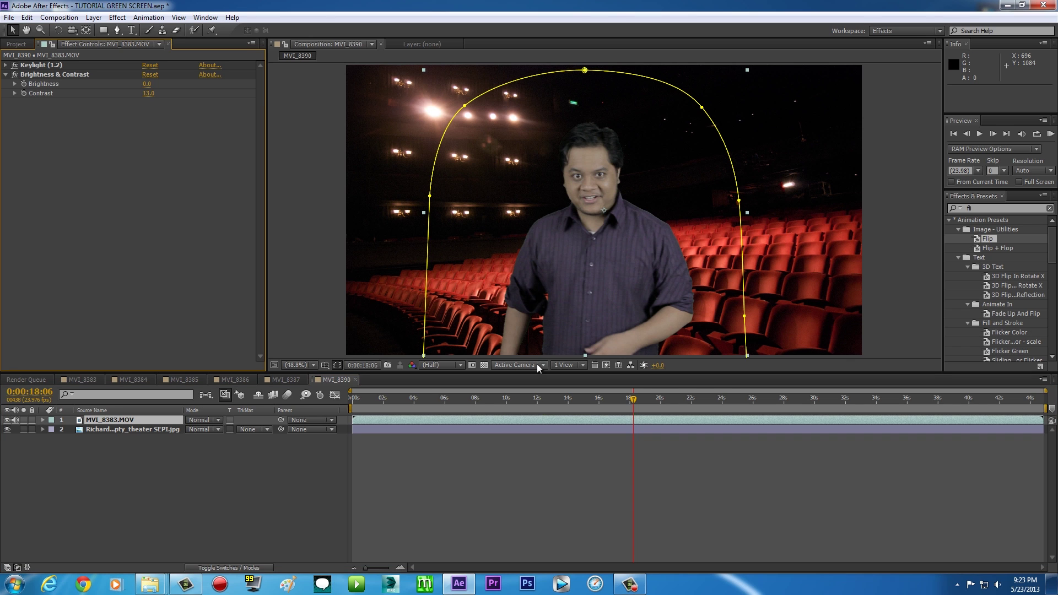
# - Inspect the contrast of the keyed man at 0:00:13:18 with the mask outline hidden
pyautogui.click(481, 403)
pyautogui.click(565, 404)
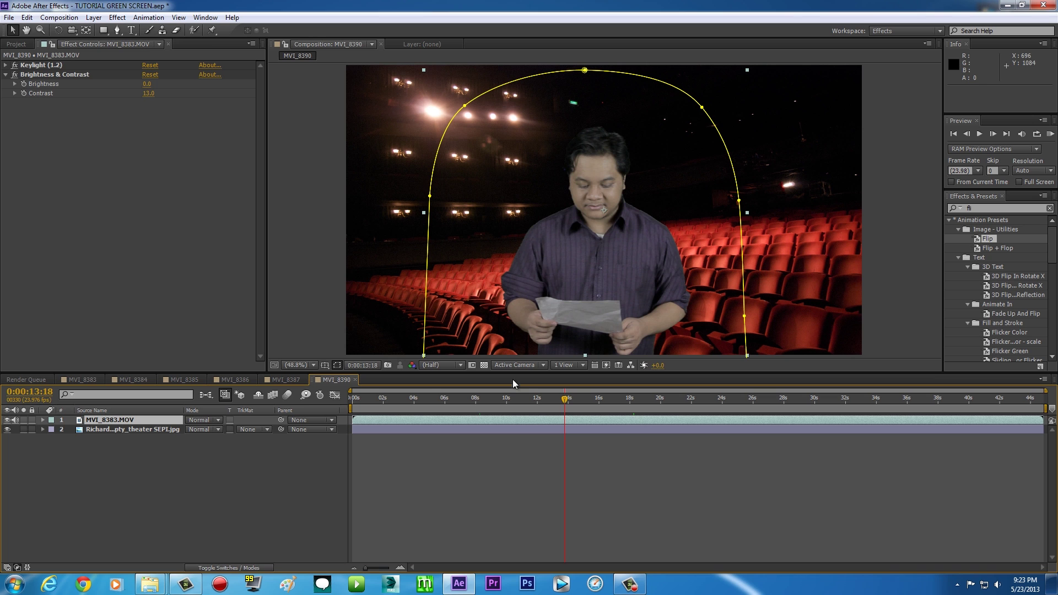
pyautogui.click(327, 240)
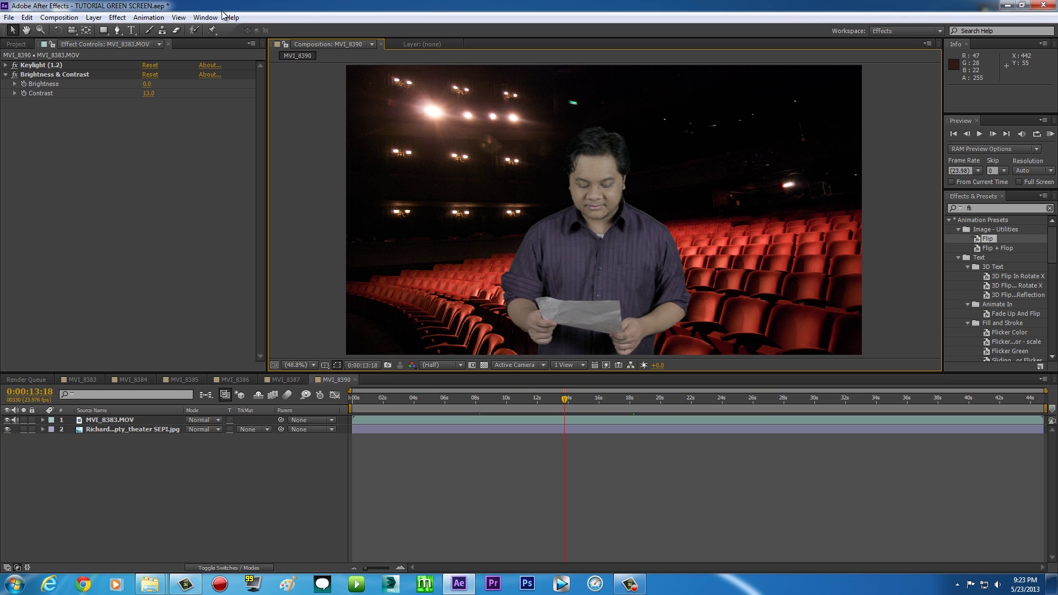
pyautogui.click(116, 17)
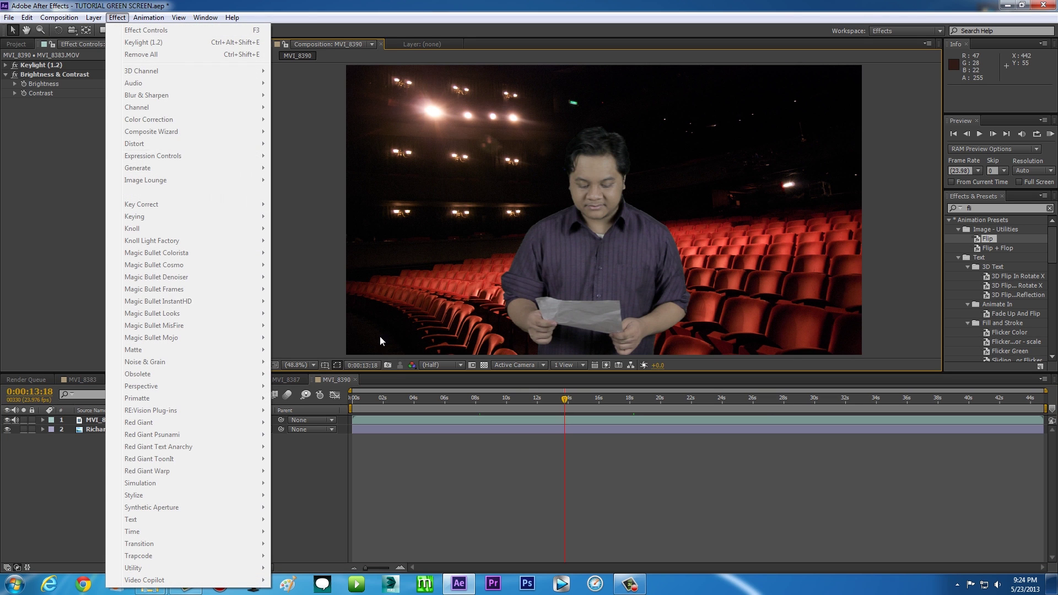
pyautogui.click(373, 420)
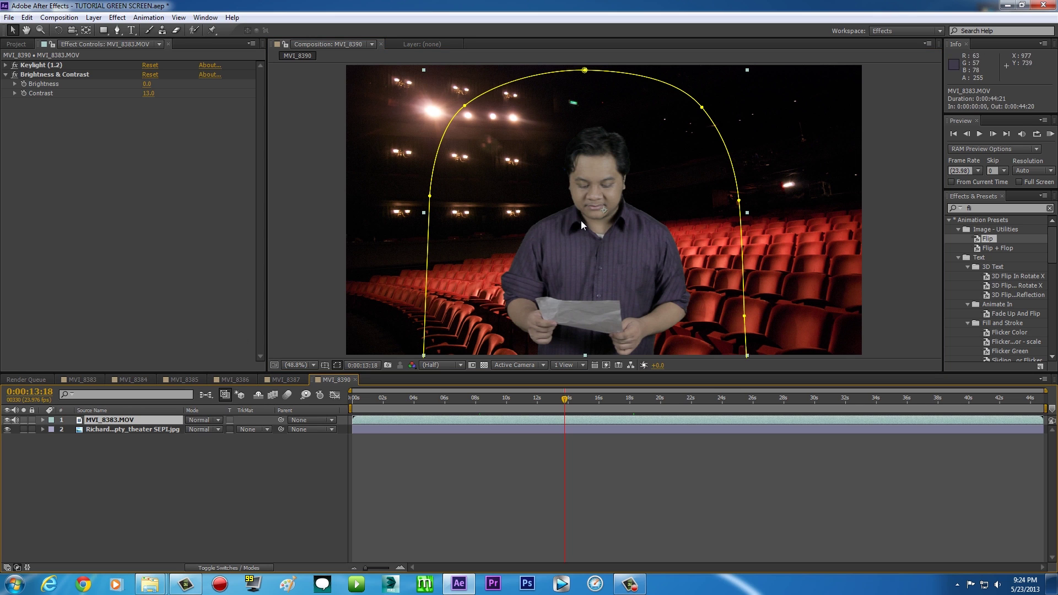
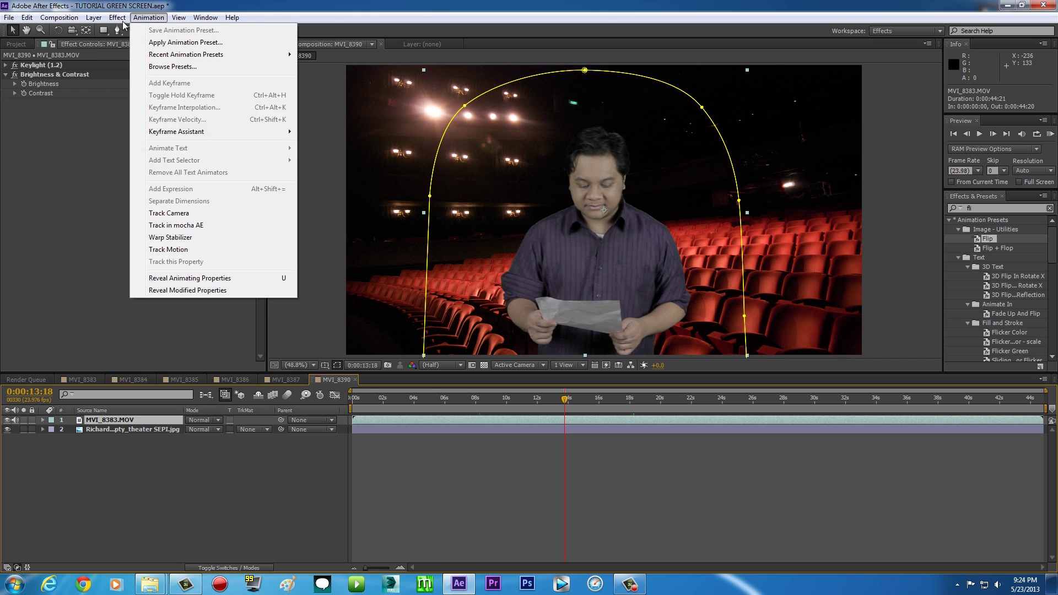
pyautogui.moveTo(148, 209)
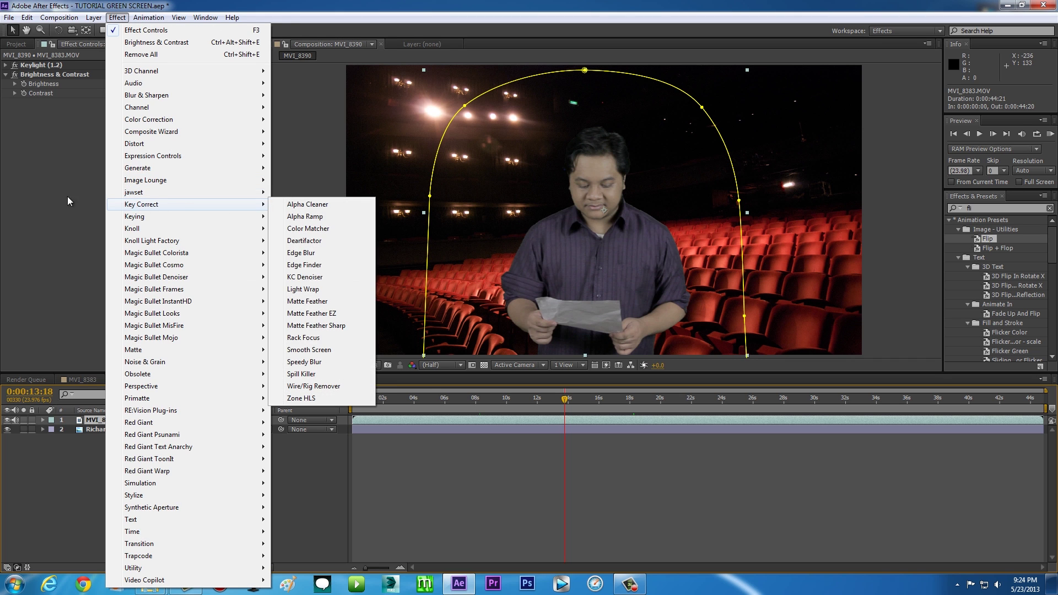
pyautogui.click(19, 209)
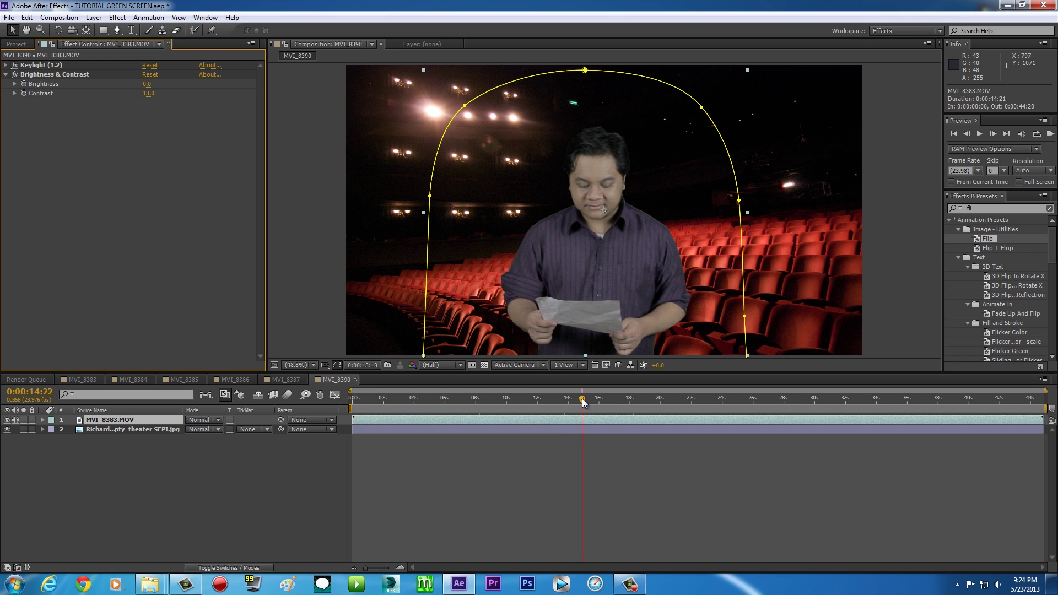
pyautogui.click(341, 265)
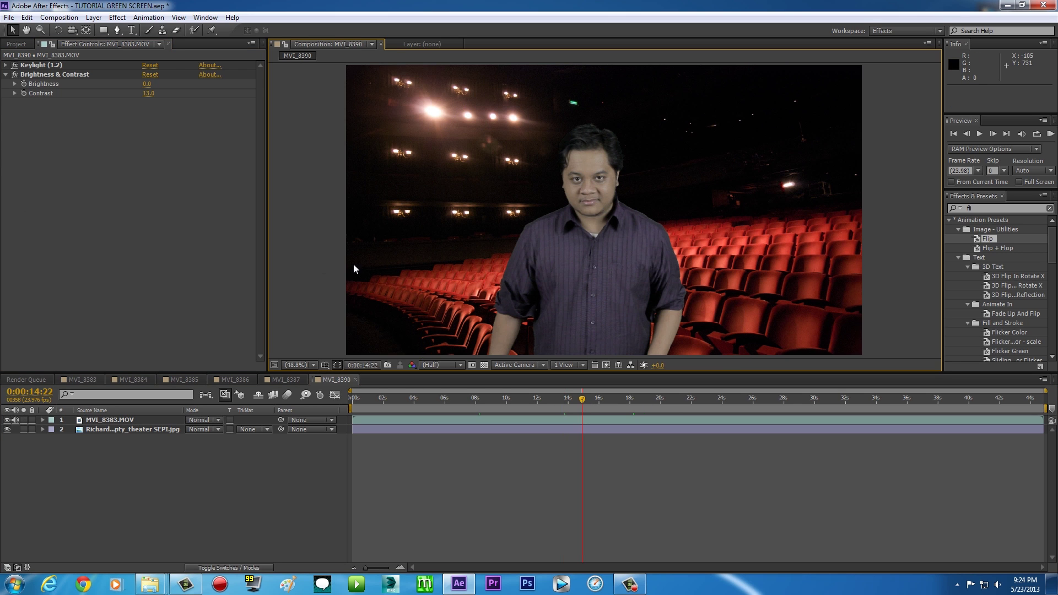
# - Apply the Key Correct Color Matcher effect to the MVI_8383.MOV layer with Richard_in_an_empty_theater SEPI.jpg as Target Layer
pyautogui.click(114, 419)
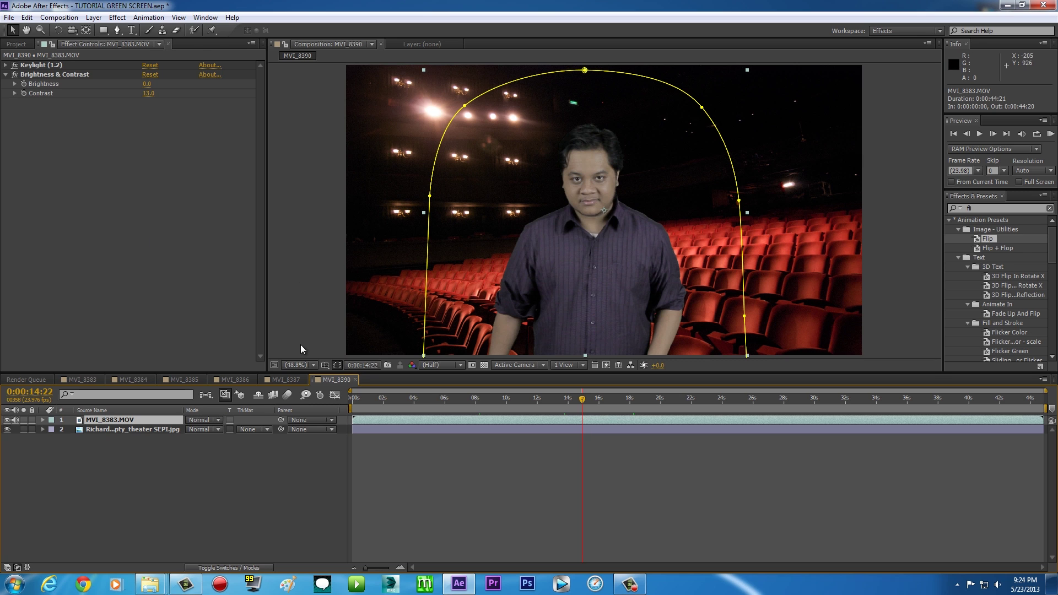
pyautogui.click(117, 18)
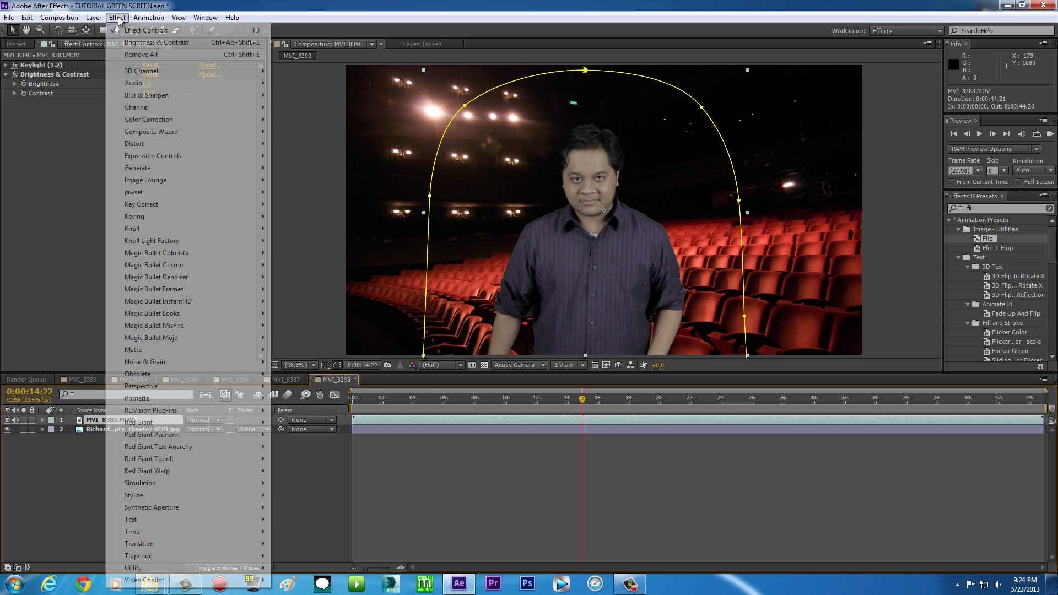
pyautogui.moveTo(179, 204)
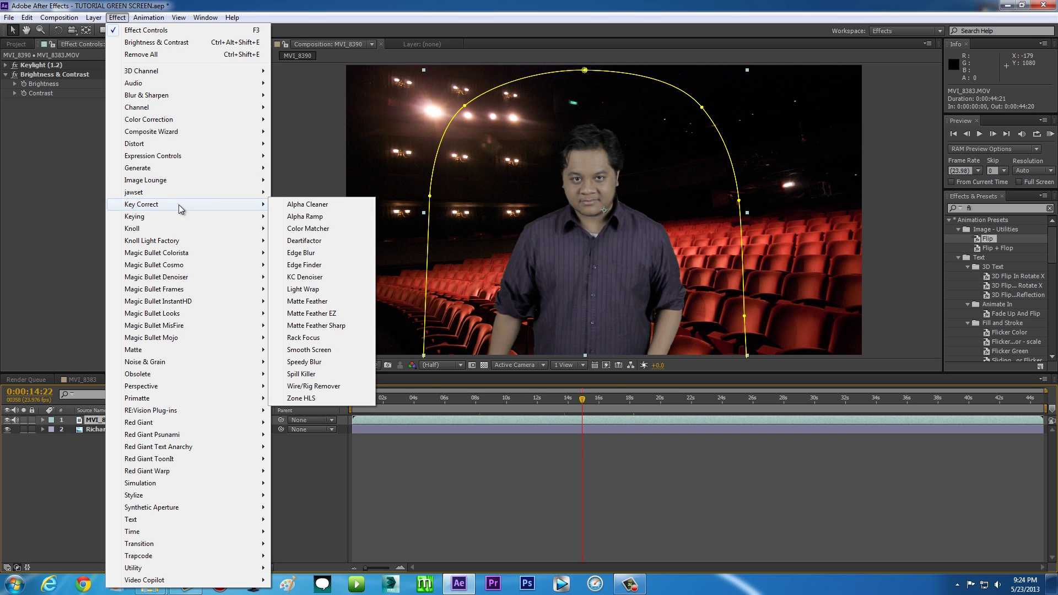
pyautogui.click(317, 229)
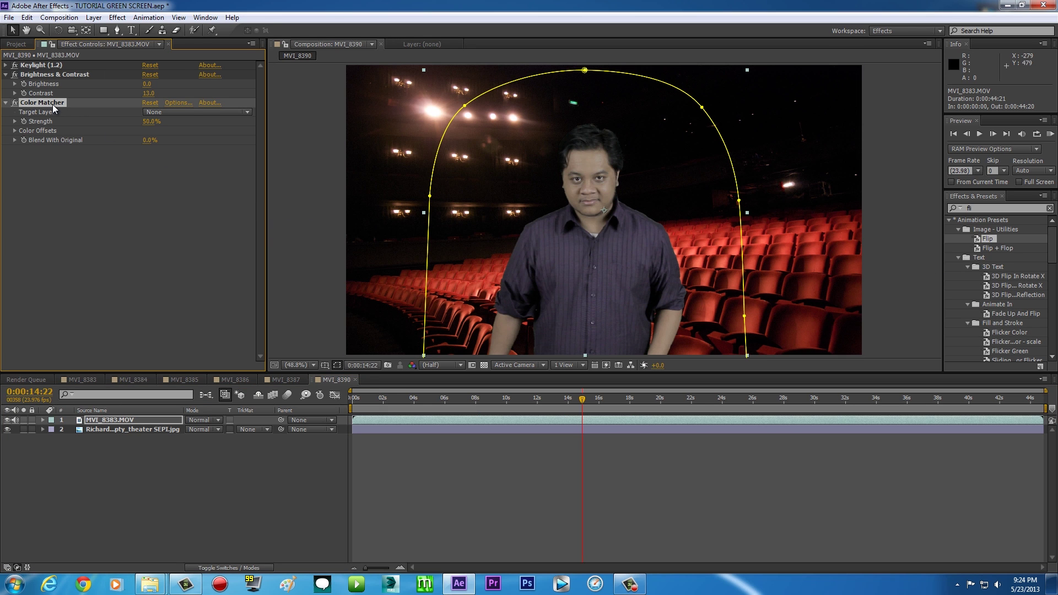
pyautogui.click(147, 402)
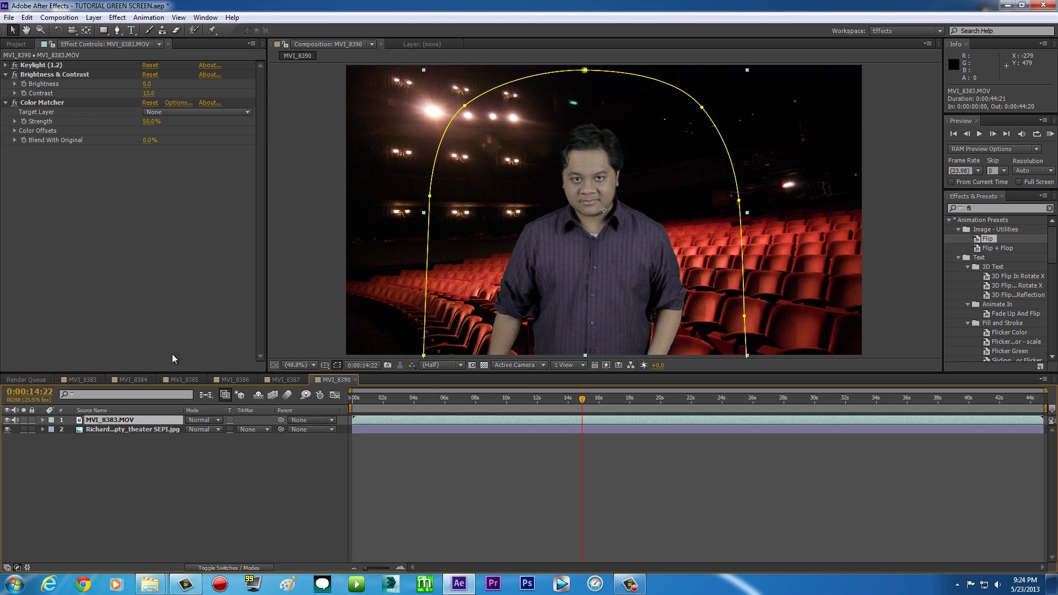
pyautogui.click(93, 105)
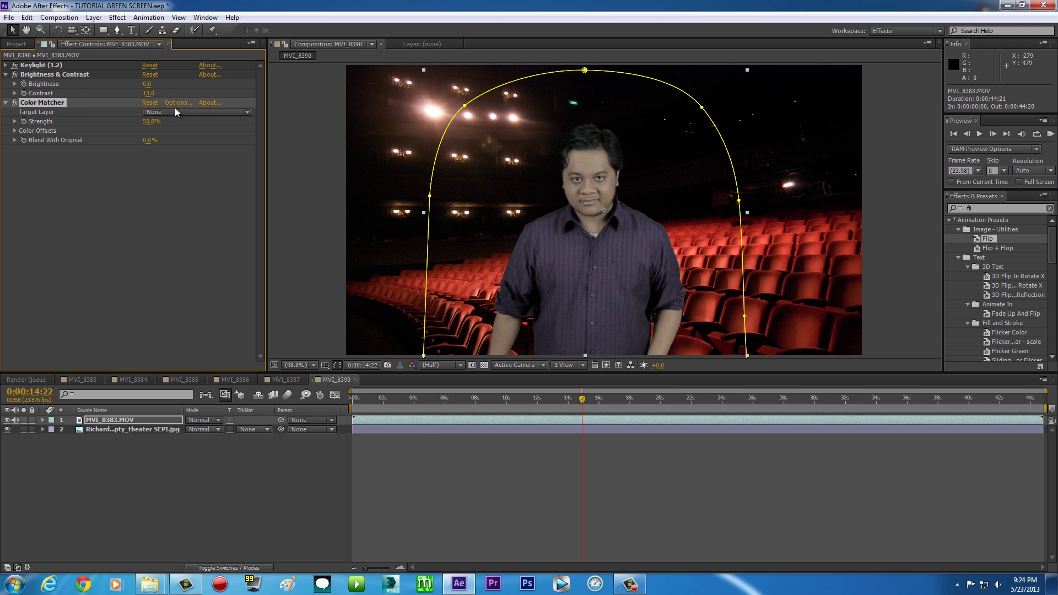
pyautogui.click(248, 113)
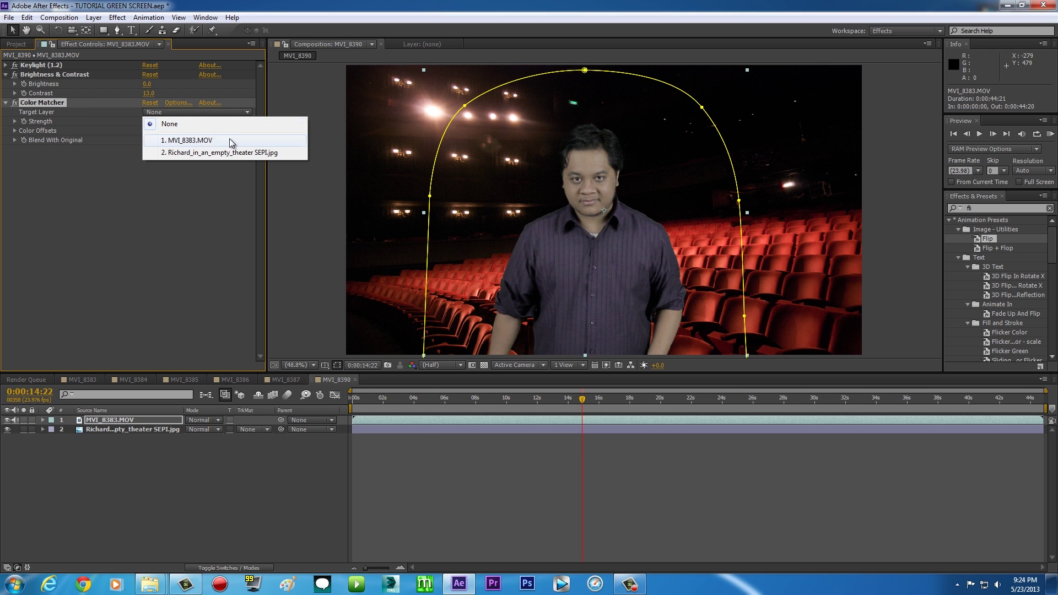
pyautogui.click(187, 153)
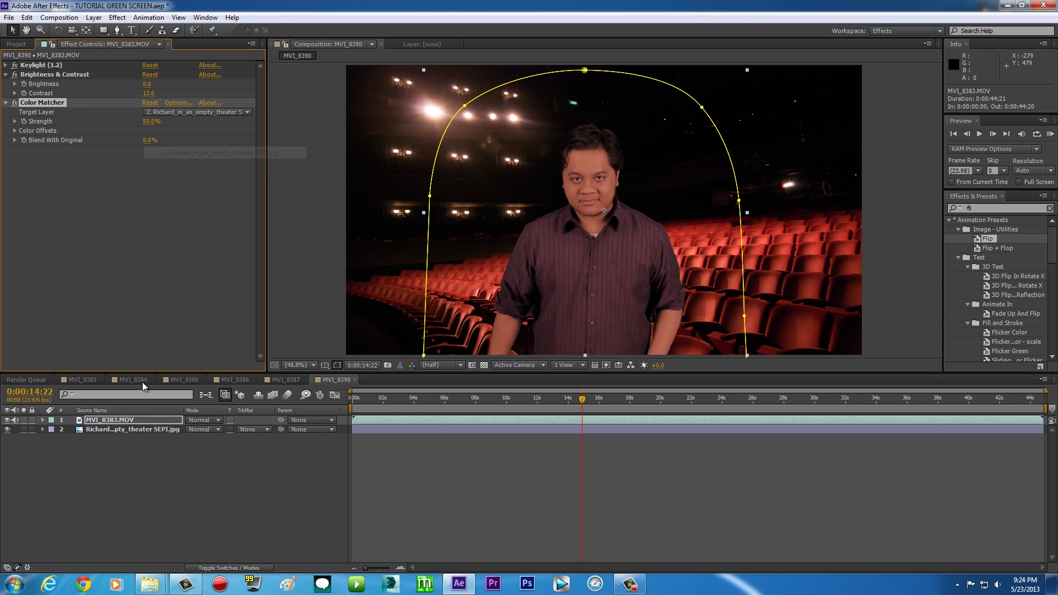
# - Set the Color Matcher Strength on the MVI_8383.MOV layer to 13%
pyautogui.click(105, 430)
pyautogui.click(107, 420)
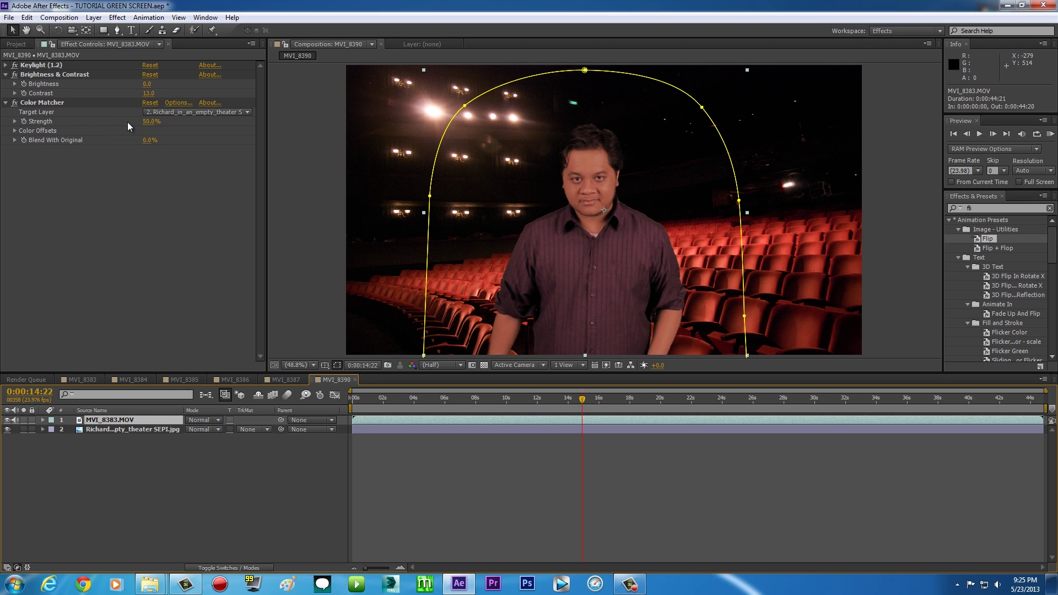
pyautogui.moveTo(148, 121); pyautogui.dragTo(111, 122)
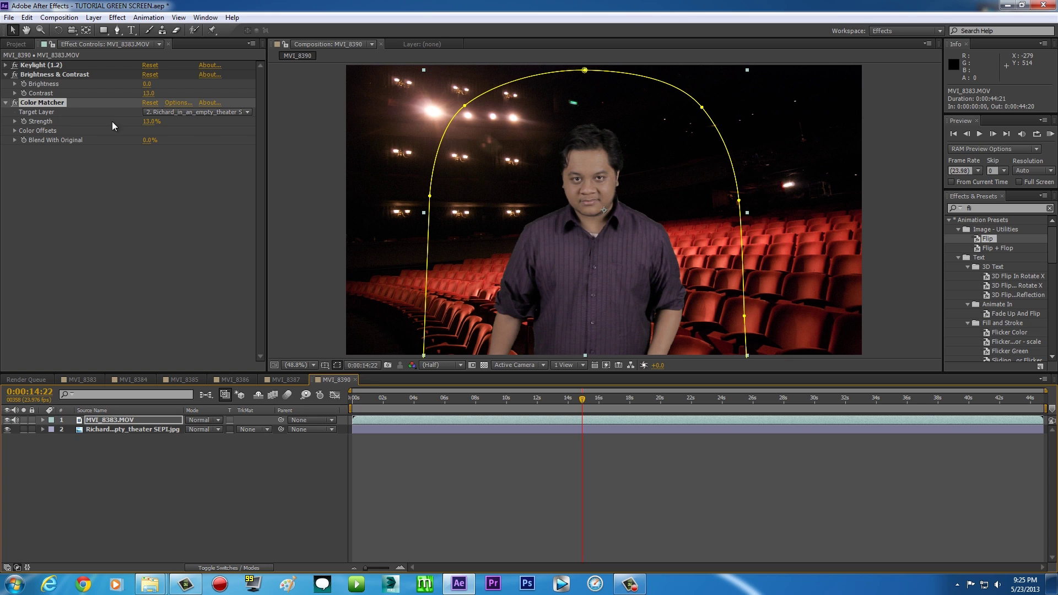
# - Deselect the layer and check the color-matched composite at 0:00:20:01 and 0:00:25:18
pyautogui.click(314, 236)
pyautogui.click(661, 408)
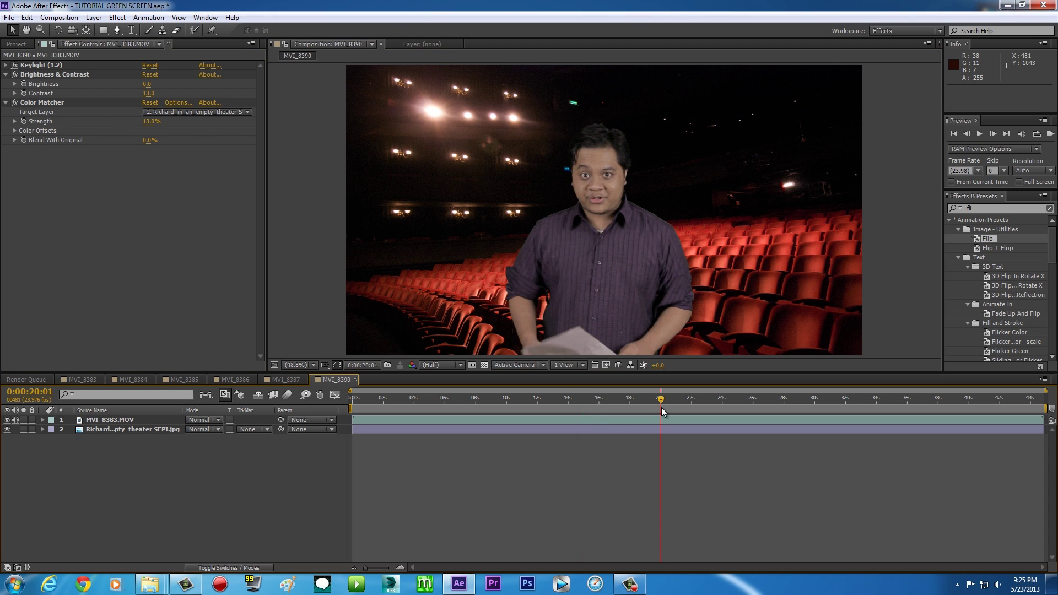
pyautogui.click(750, 407)
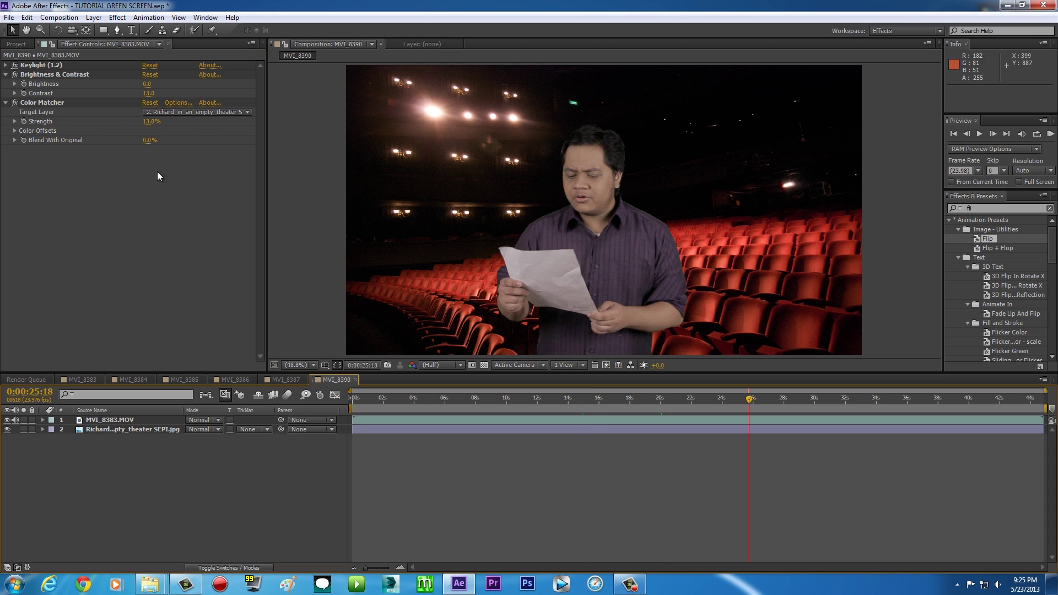
# - Compare the composite with Color Matcher off and on, and check it at 0:00:24:23 and 0:00:29:14
pyautogui.click(14, 109)
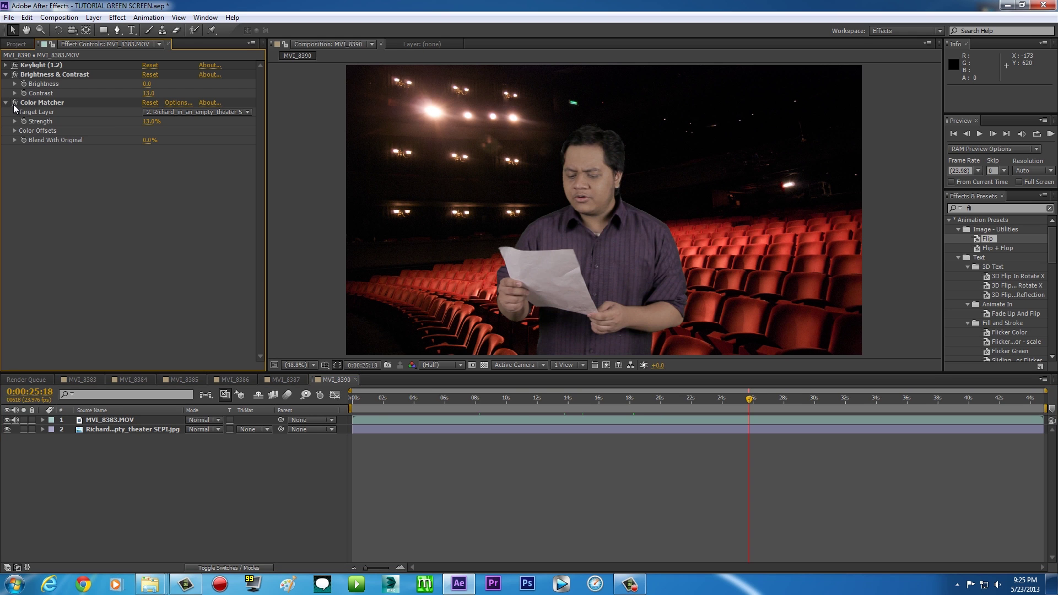
pyautogui.click(524, 398)
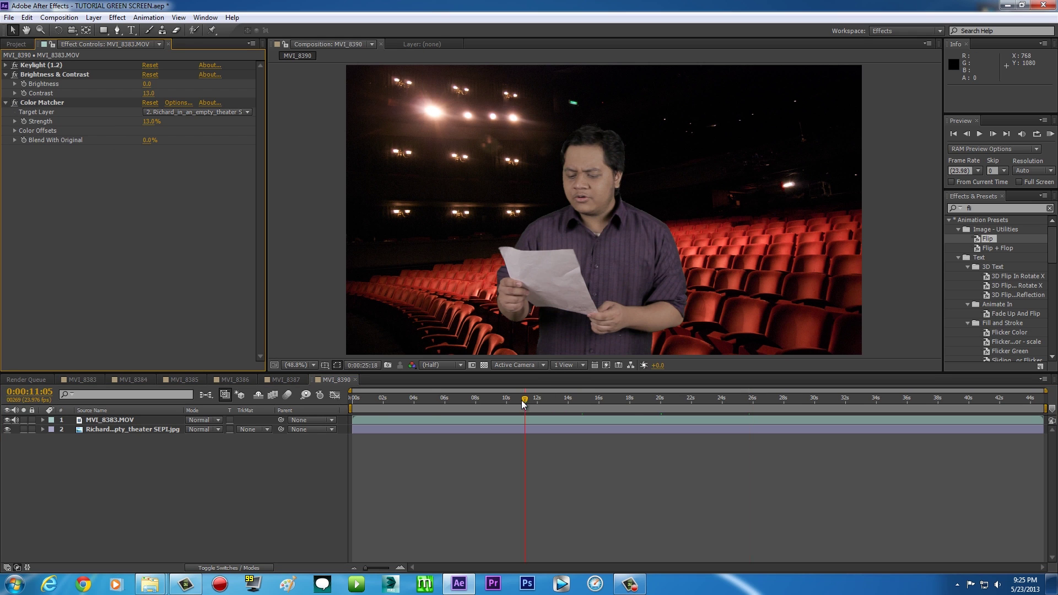
pyautogui.click(432, 397)
pyautogui.click(737, 397)
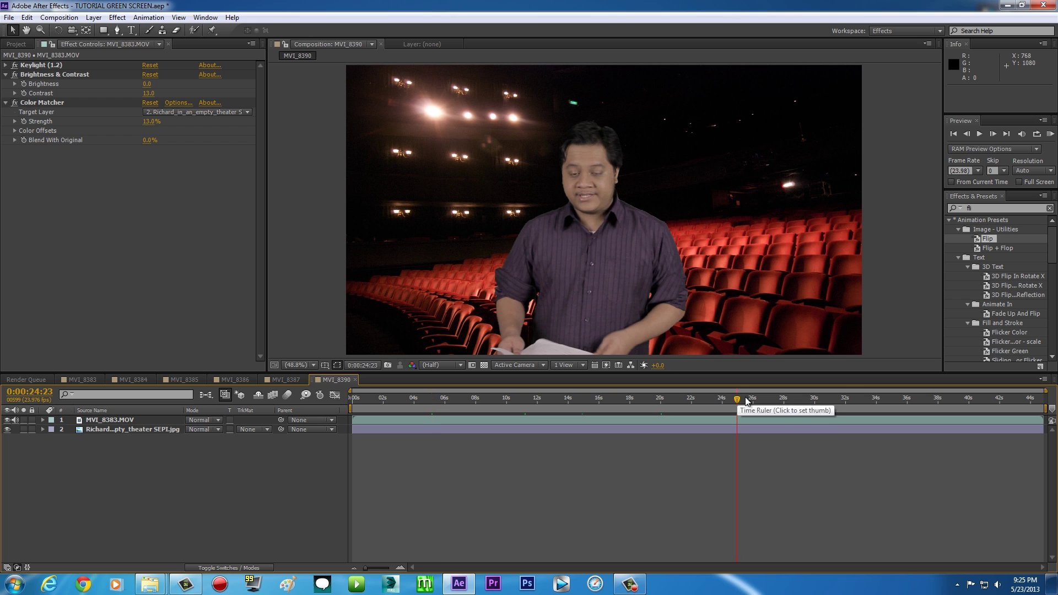
pyautogui.click(808, 398)
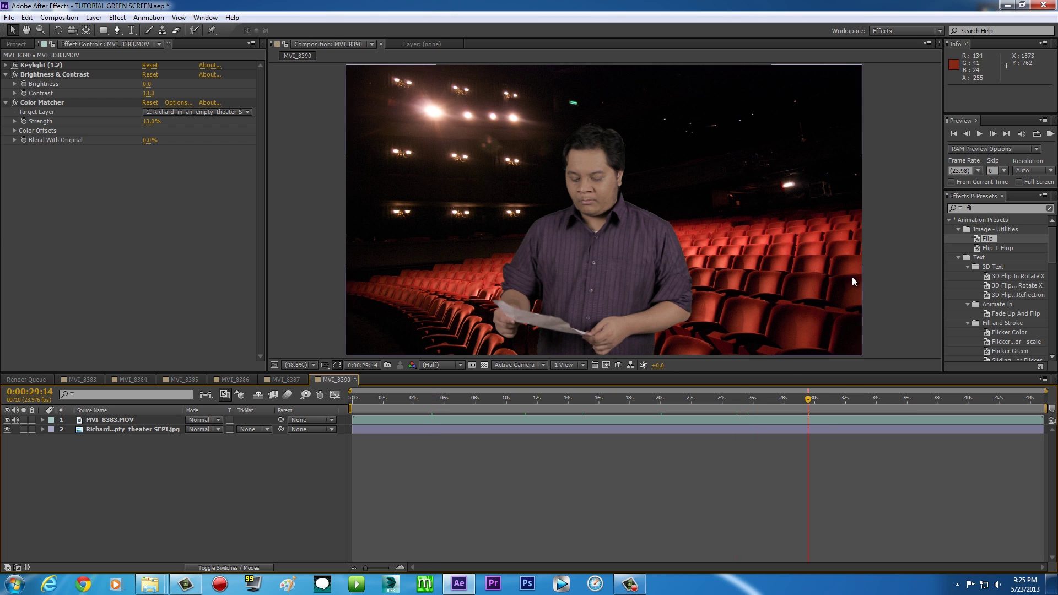
# - Apply the Key Correct Edge Blur effect to the MVI_8383.MOV layer
pyautogui.click(113, 421)
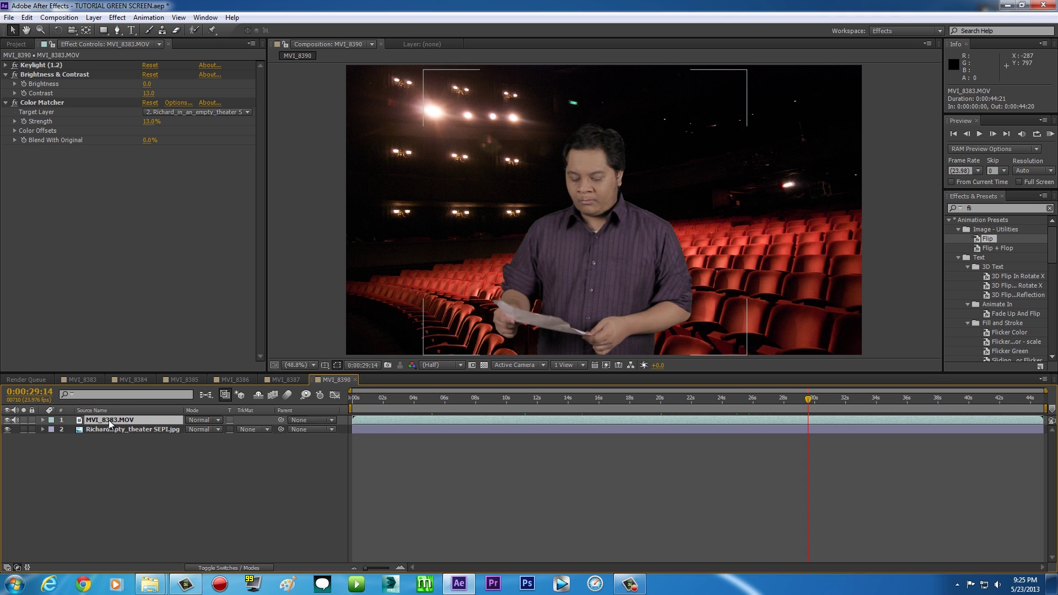
pyautogui.click(116, 20)
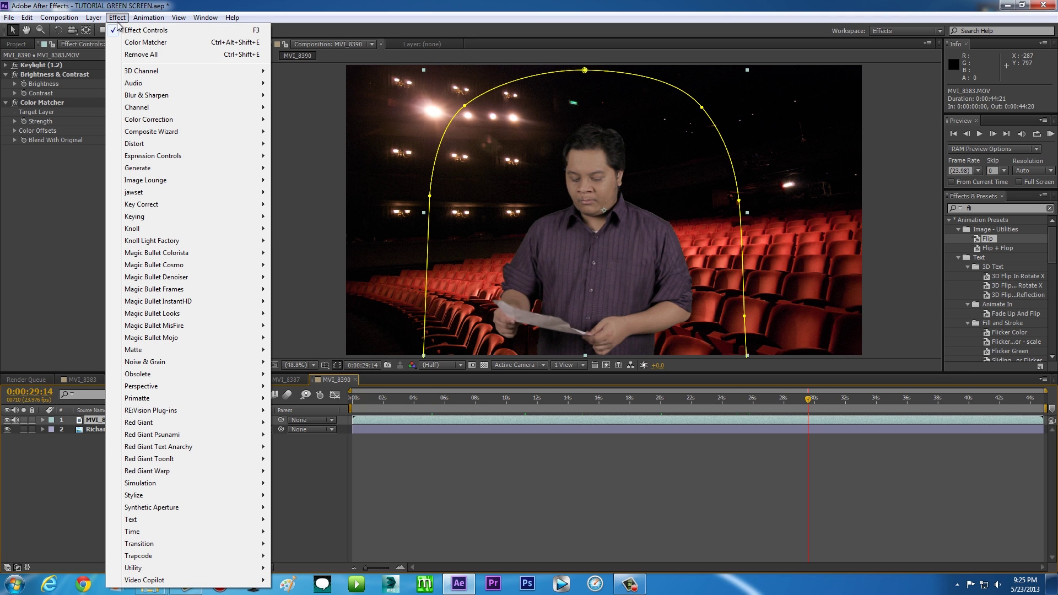
pyautogui.moveTo(221, 206)
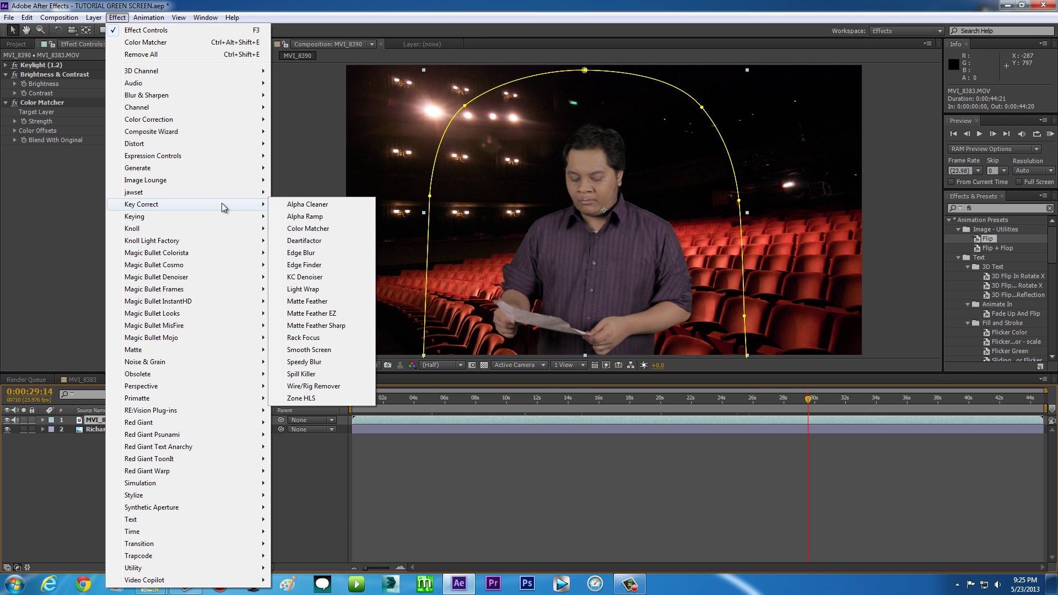
pyautogui.click(304, 254)
# - Compare the man's shoulder edge with Edge Blur off and on, and check the whole frame at 0:00:20:20
pyautogui.scroll(5, 547, 247)
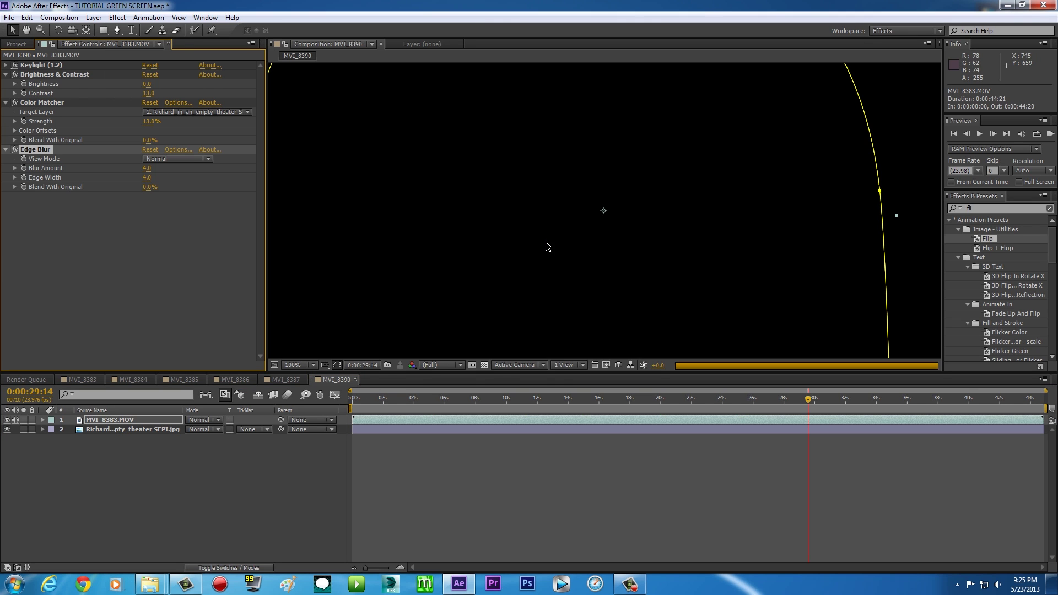
pyautogui.moveTo(630, 264); pyautogui.dragTo(548, 199)
pyautogui.moveTo(669, 246); pyautogui.dragTo(576, 292)
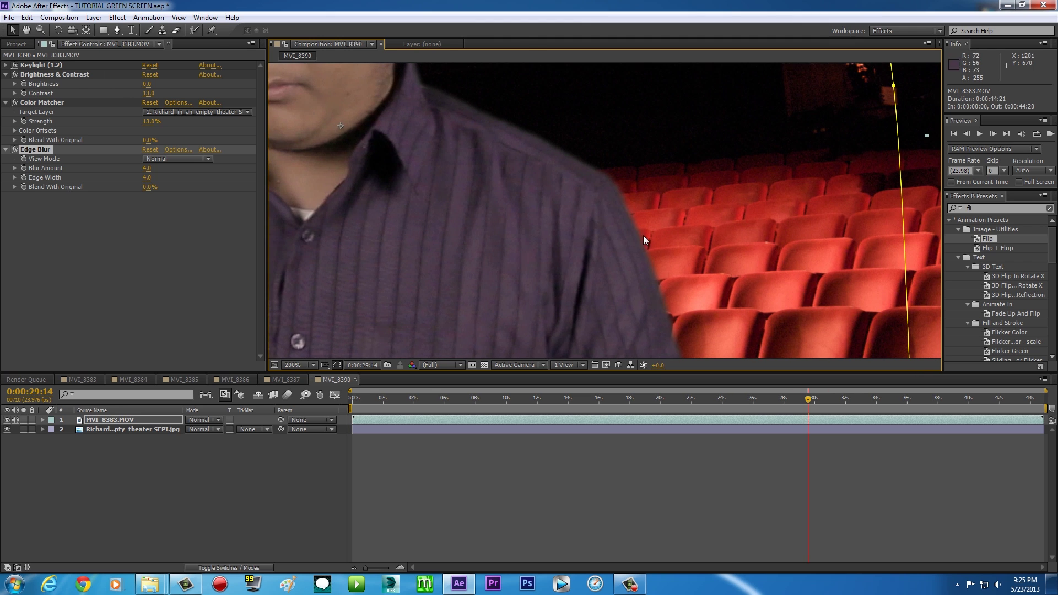
pyautogui.click(14, 149)
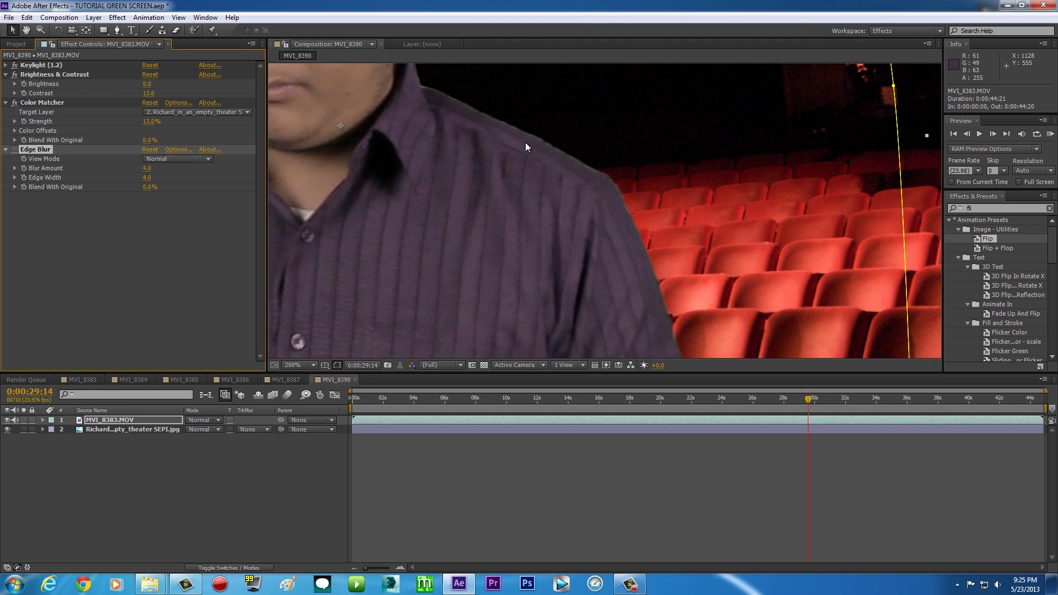
pyautogui.click(15, 150)
pyautogui.scroll(-4, 511, 181)
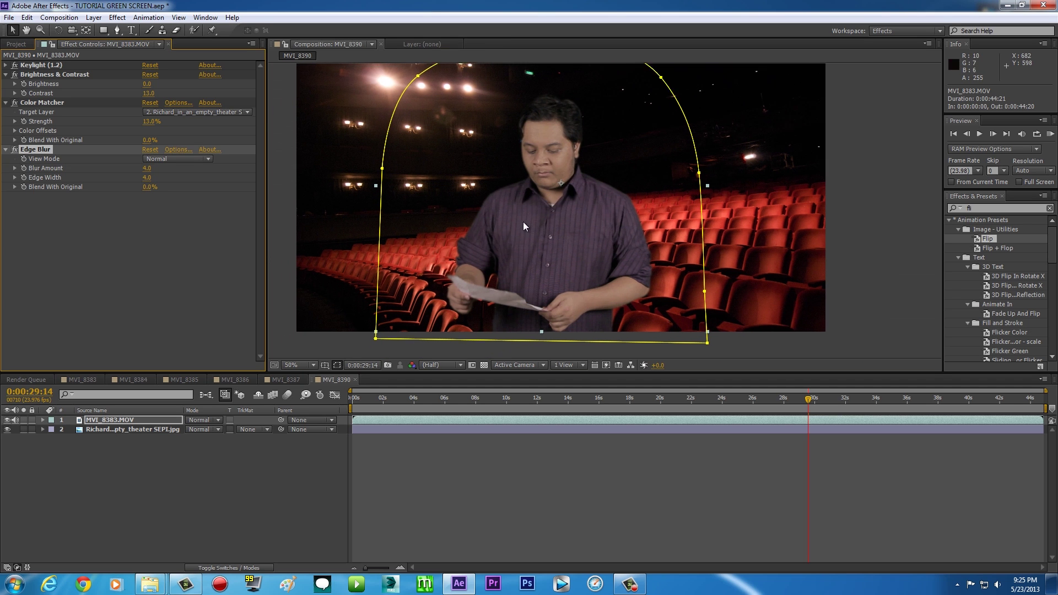
pyautogui.moveTo(590, 399); pyautogui.dragTo(674, 399)
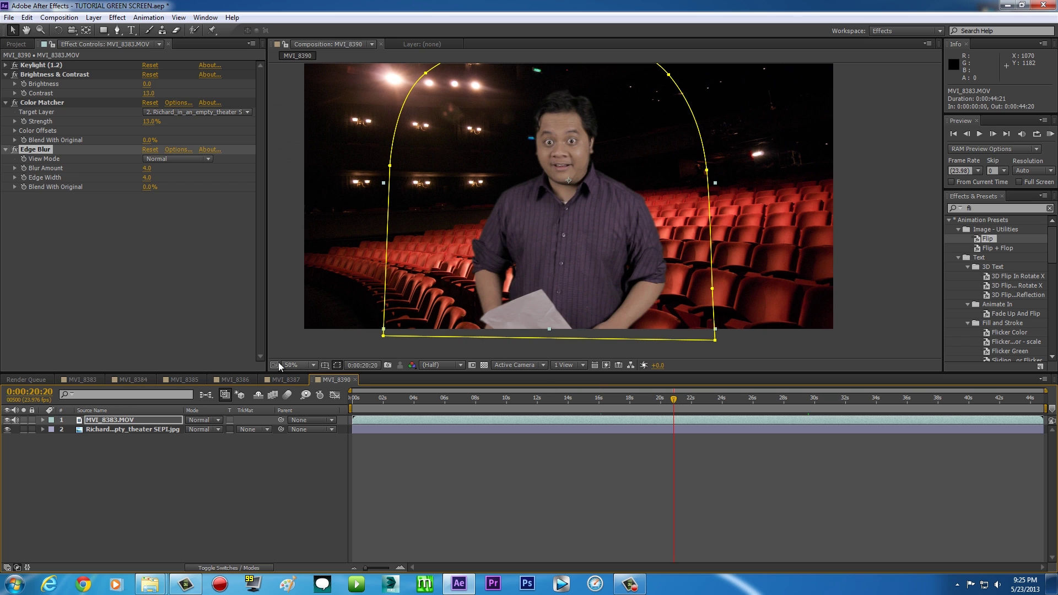
pyautogui.moveTo(331, 308); pyautogui.dragTo(345, 334)
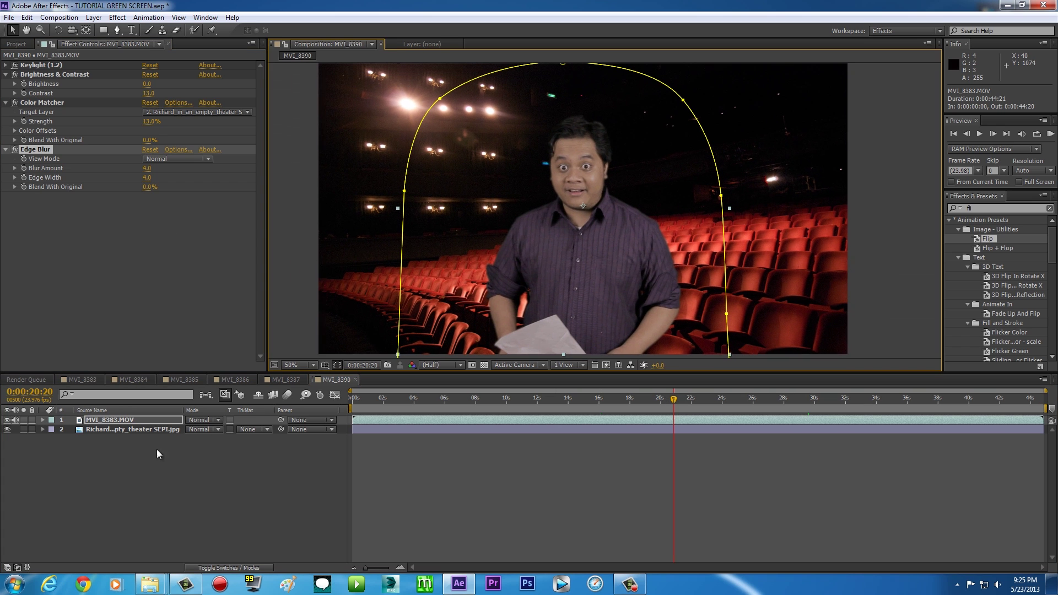
# - Apply the Key Correct Light Wrap effect to the MVI_8383.MOV layer with Richard_in_an_empty_theater SEPI.jpg as Background Layer
pyautogui.click(123, 421)
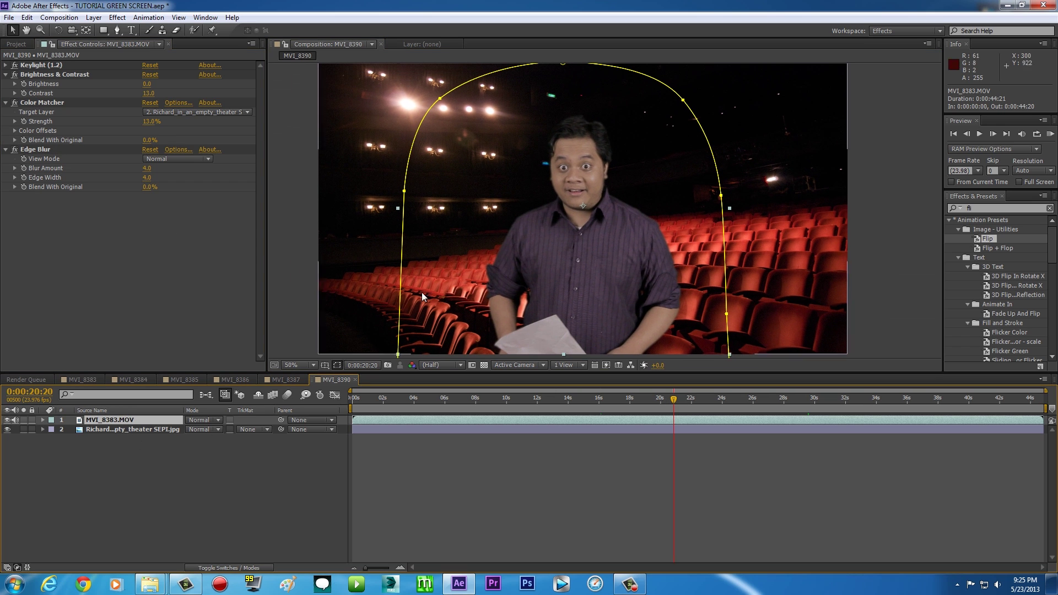
pyautogui.click(115, 18)
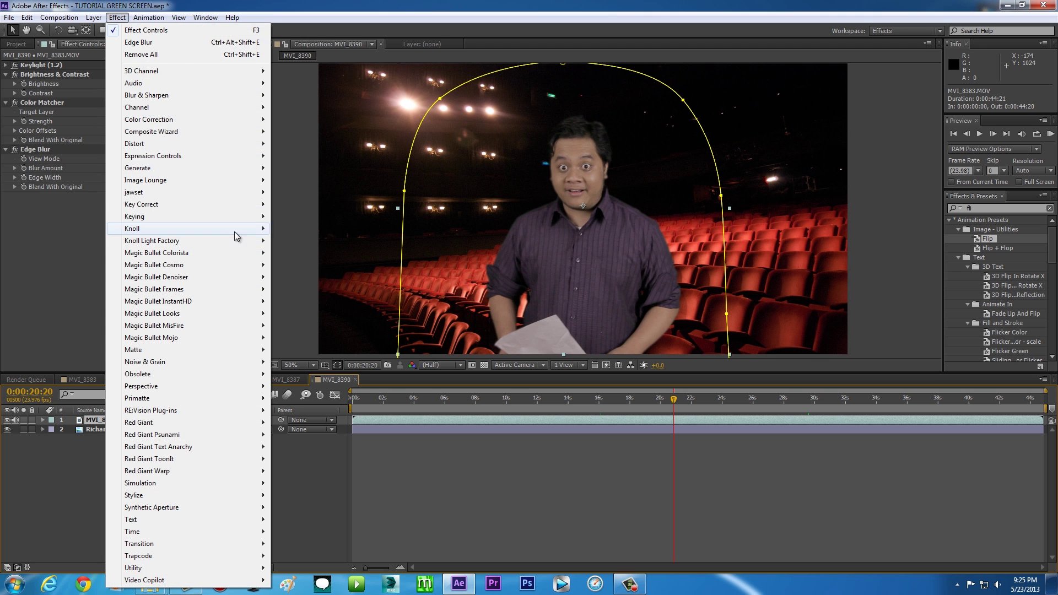
pyautogui.moveTo(231, 207)
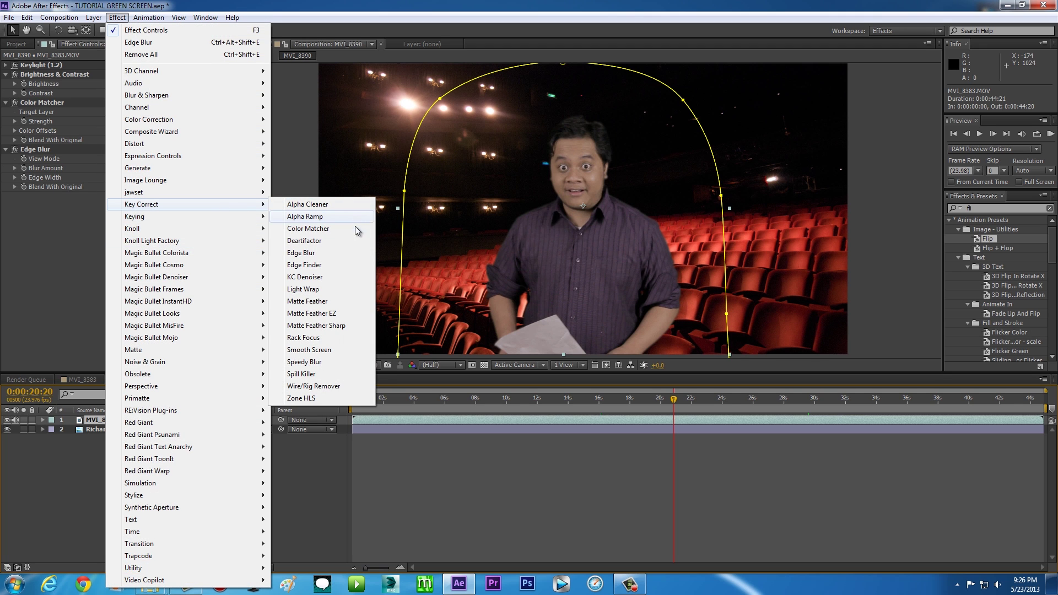
pyautogui.click(319, 289)
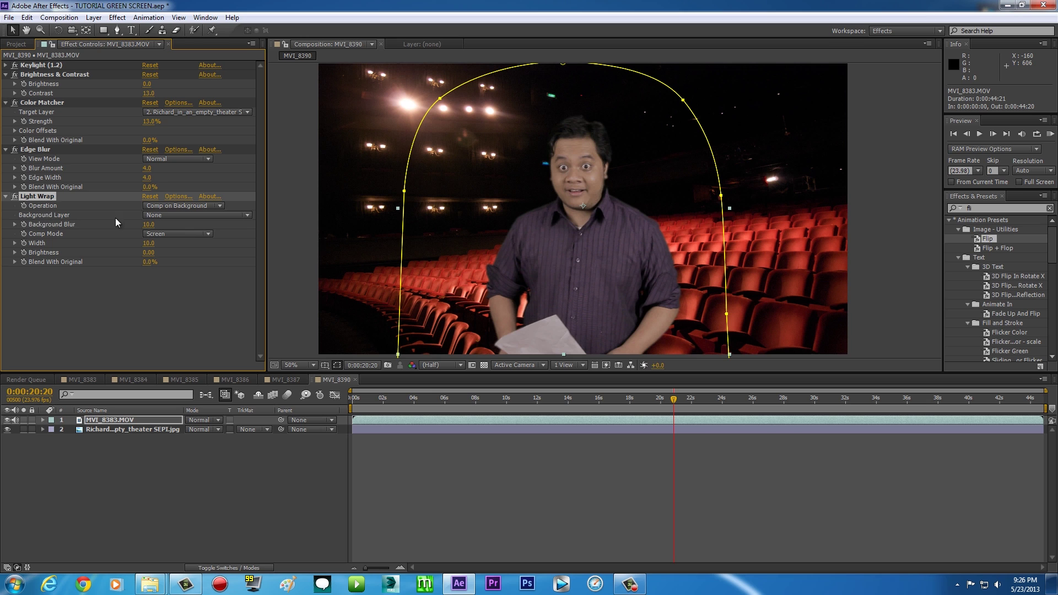
pyautogui.click(247, 215)
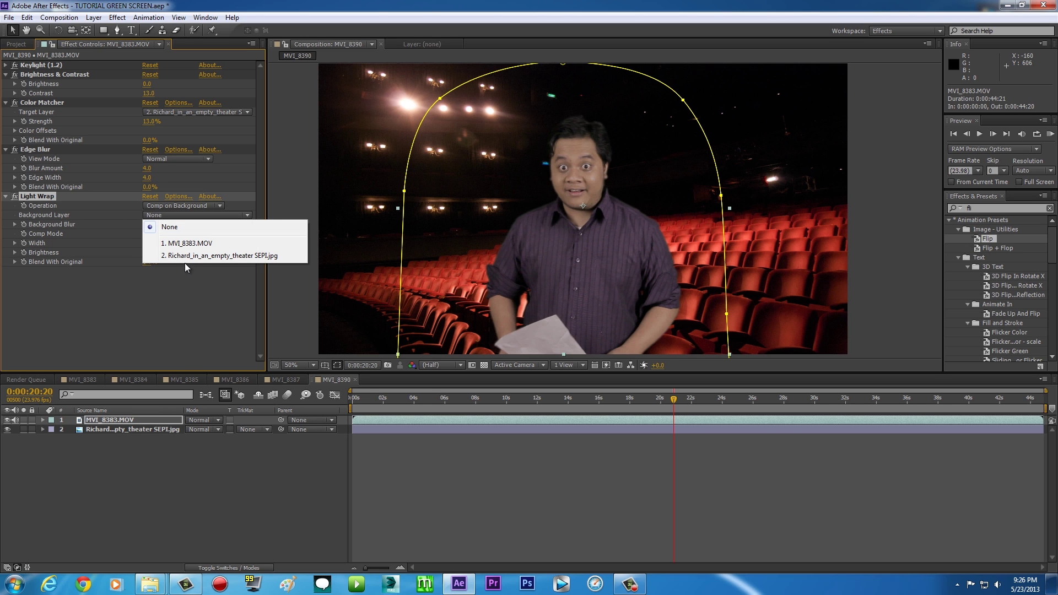
pyautogui.click(203, 257)
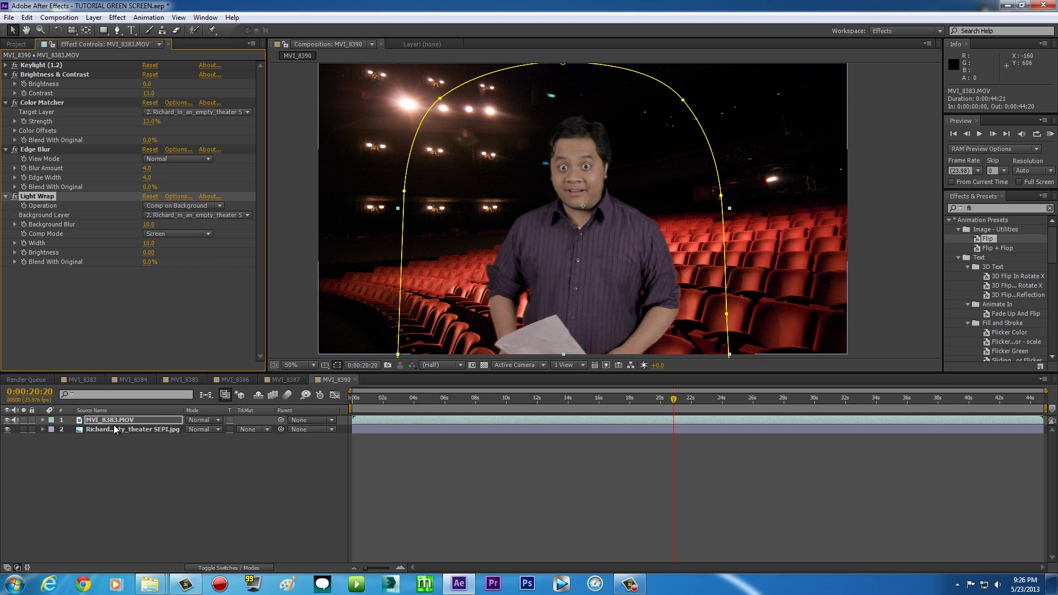
# - Compare the man's shoulder edge up close with Light Wrap off and on
pyautogui.scroll(4, 627, 209)
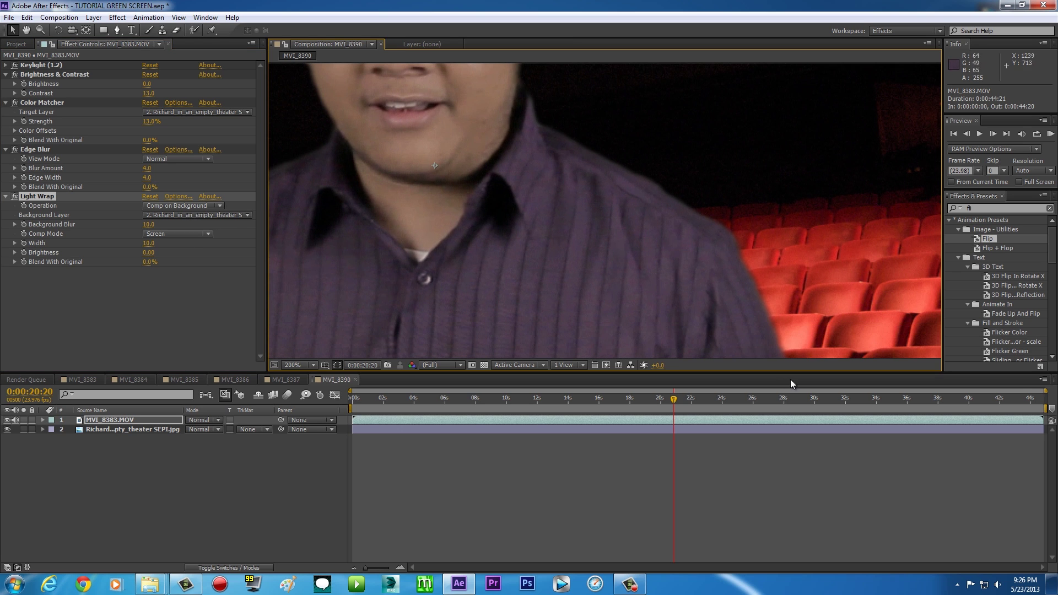
pyautogui.scroll(-2, 639, 191)
pyautogui.scroll(2, 627, 203)
pyautogui.click(14, 200)
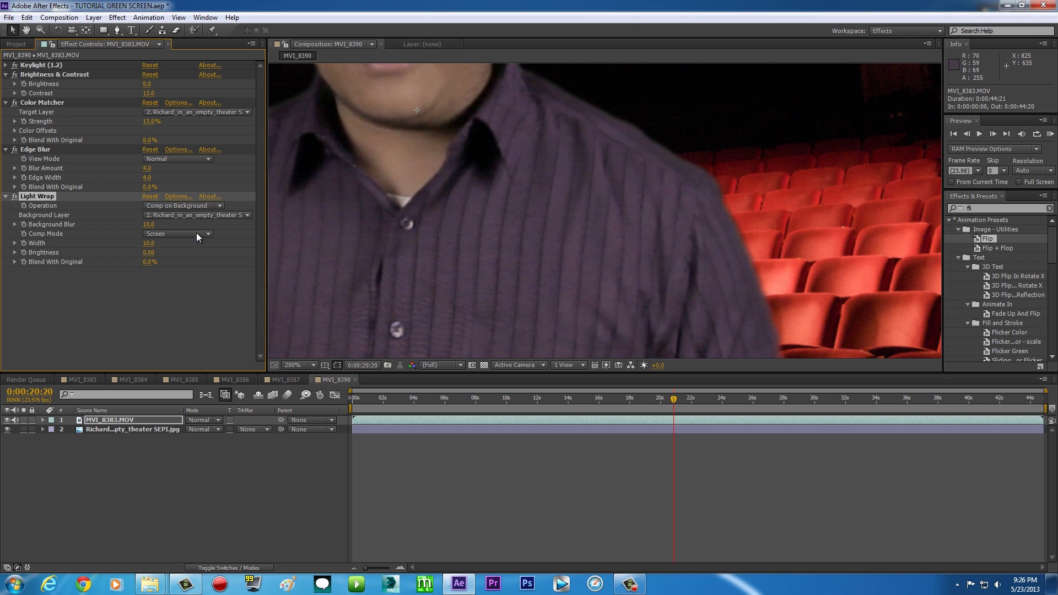
# - Try a Light Wrap Brightness of 1.00, then settle on Brightness 0.07 and Width 37.0
pyautogui.moveTo(145, 252); pyautogui.dragTo(226, 252)
pyautogui.press(',')
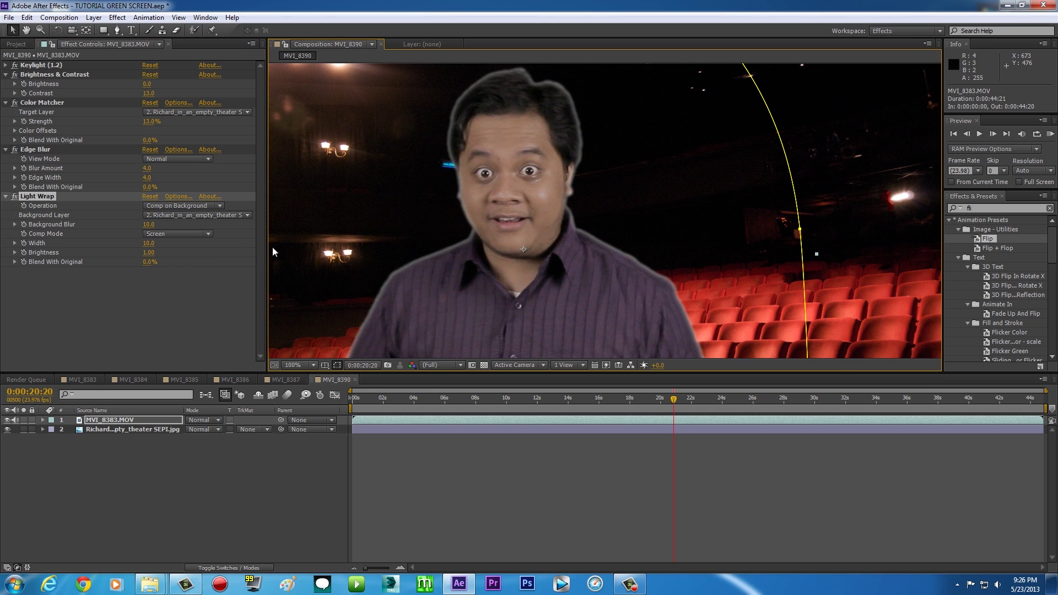
pyautogui.moveTo(150, 253); pyautogui.dragTo(95, 245)
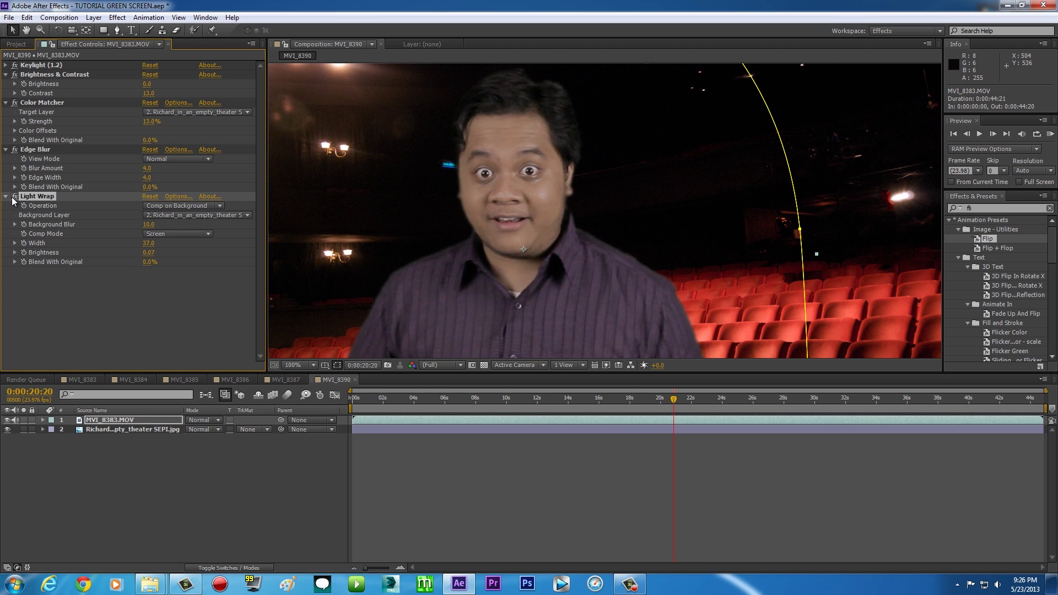
# - Check the full-frame composite with Light Wrap off and on, and review it at 0:00:17:10
pyautogui.press(',')
pyautogui.press(',')
pyautogui.moveTo(398, 230); pyautogui.dragTo(412, 167)
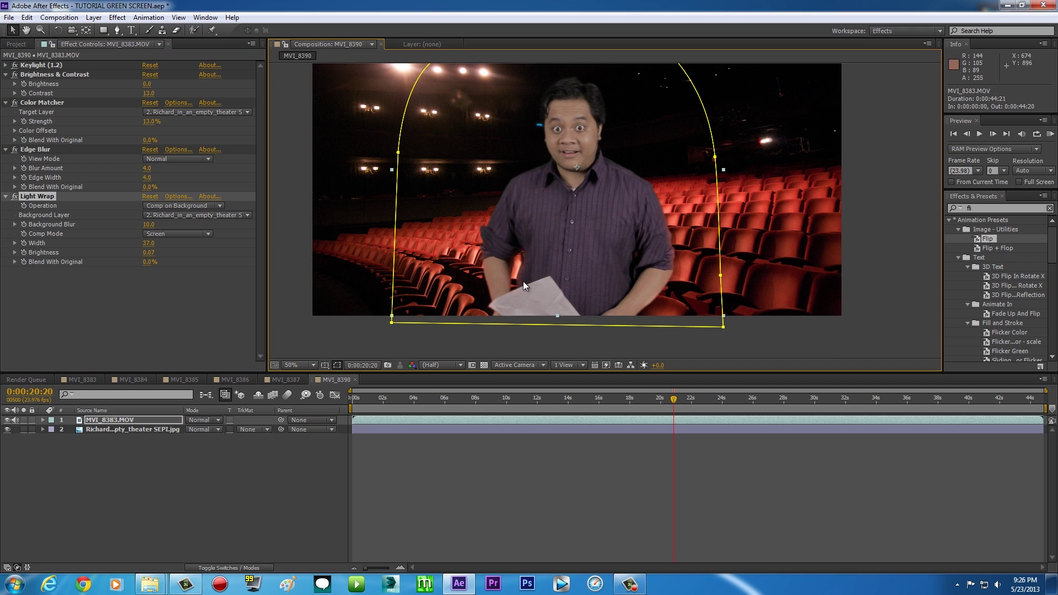
pyautogui.click(313, 365)
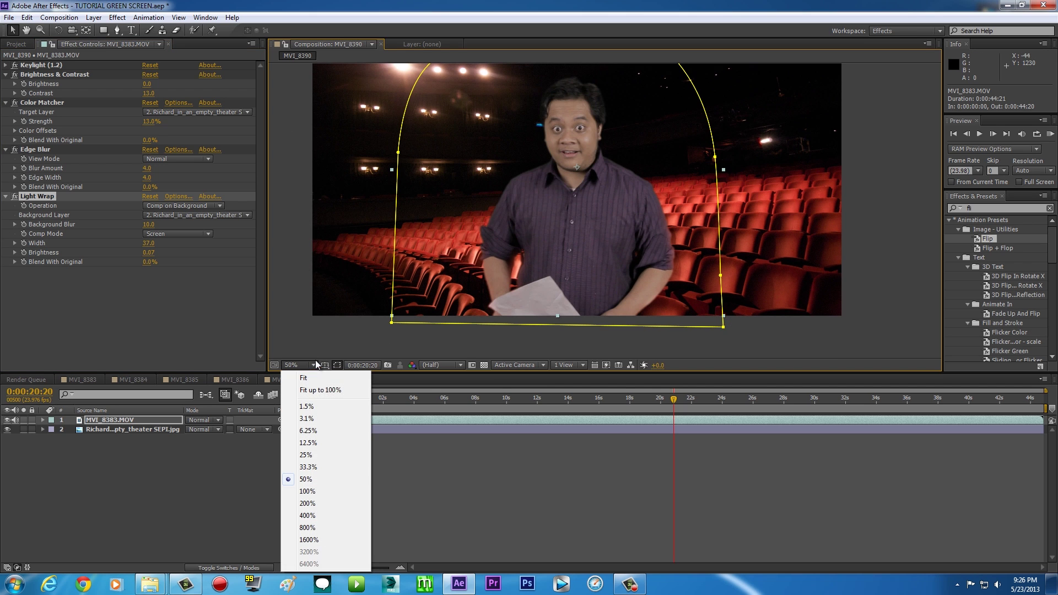
pyautogui.click(321, 390)
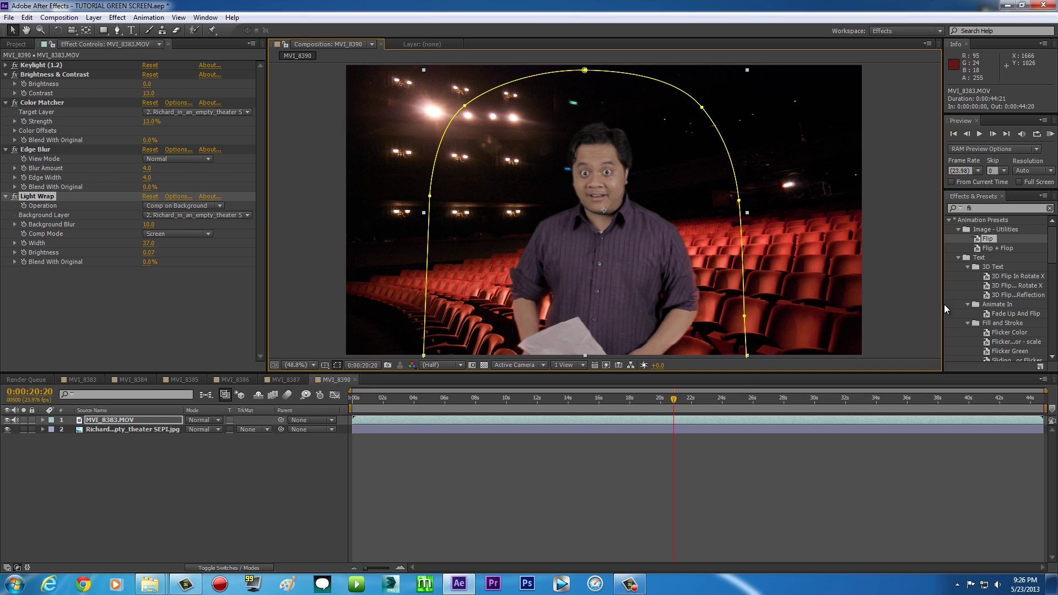
pyautogui.click(16, 197)
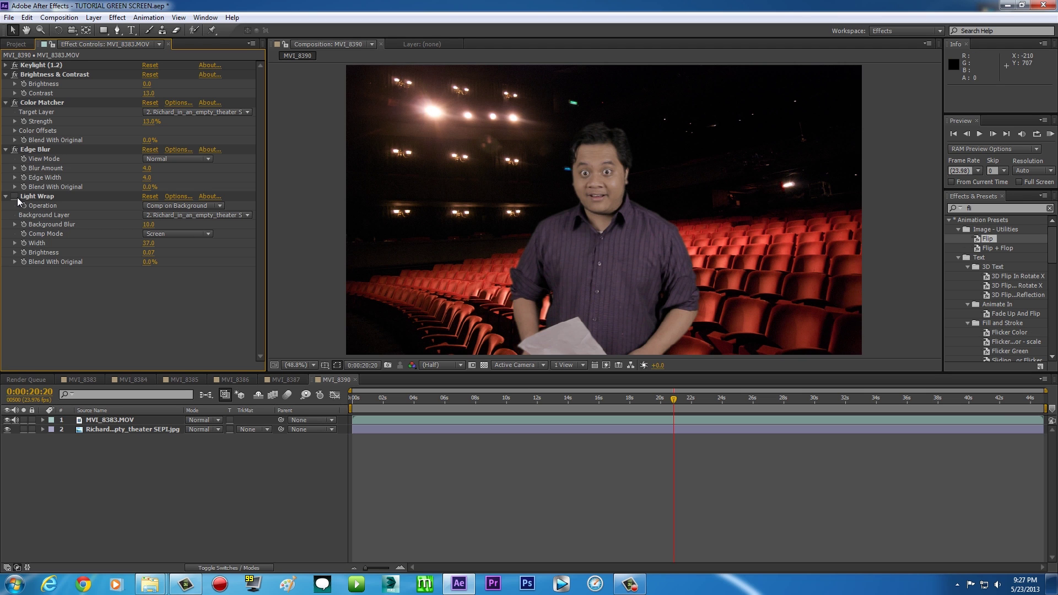
pyautogui.moveTo(407, 397); pyautogui.dragTo(621, 402)
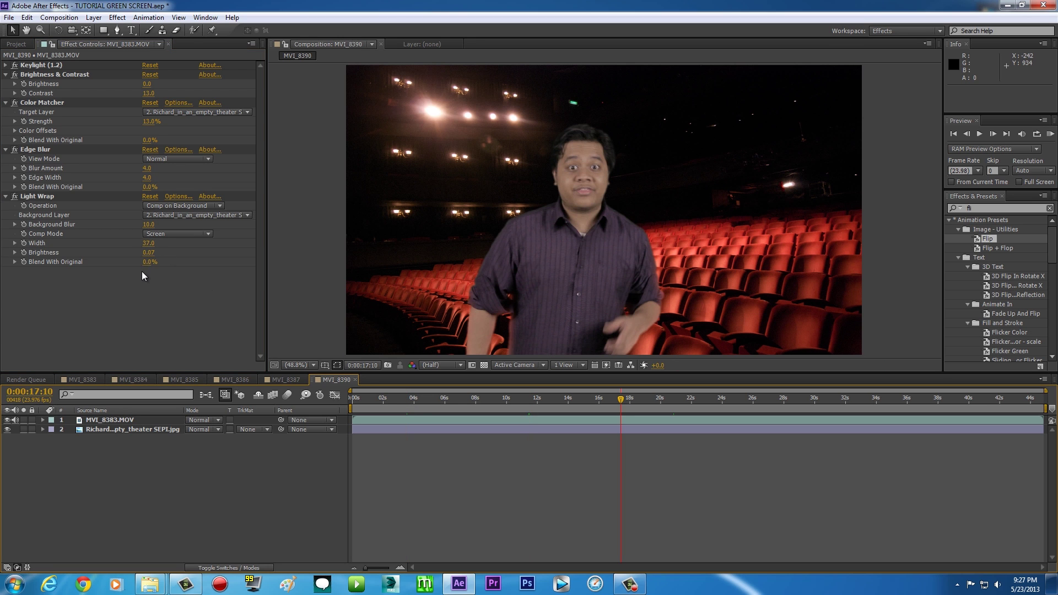
# - Set Light Wrap's Blend With Original to 77% and check the composite at 0:00:23:08
pyautogui.moveTo(148, 262); pyautogui.dragTo(183, 262)
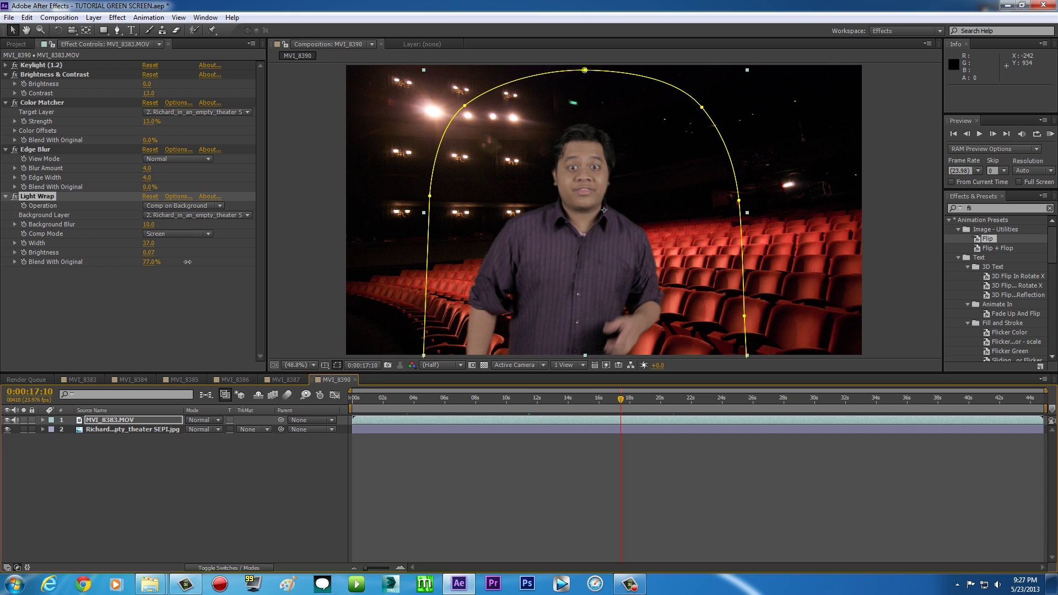
pyautogui.click(712, 397)
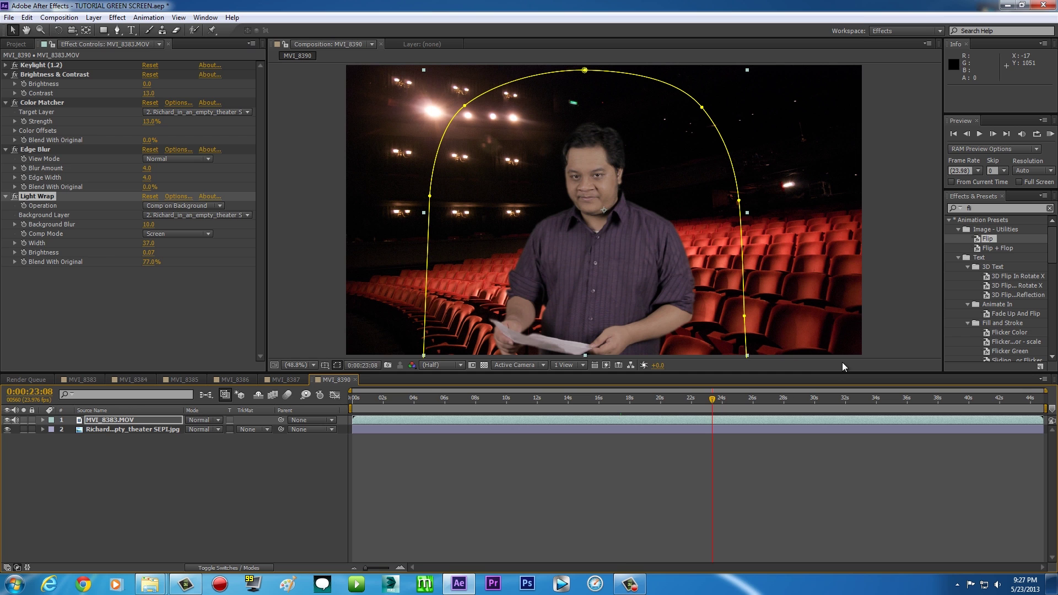
# - Apply the Key Correct Spill Killer effect to the MVI_8383.MOV layer and inspect the man's face and edges up close
pyautogui.click(117, 17)
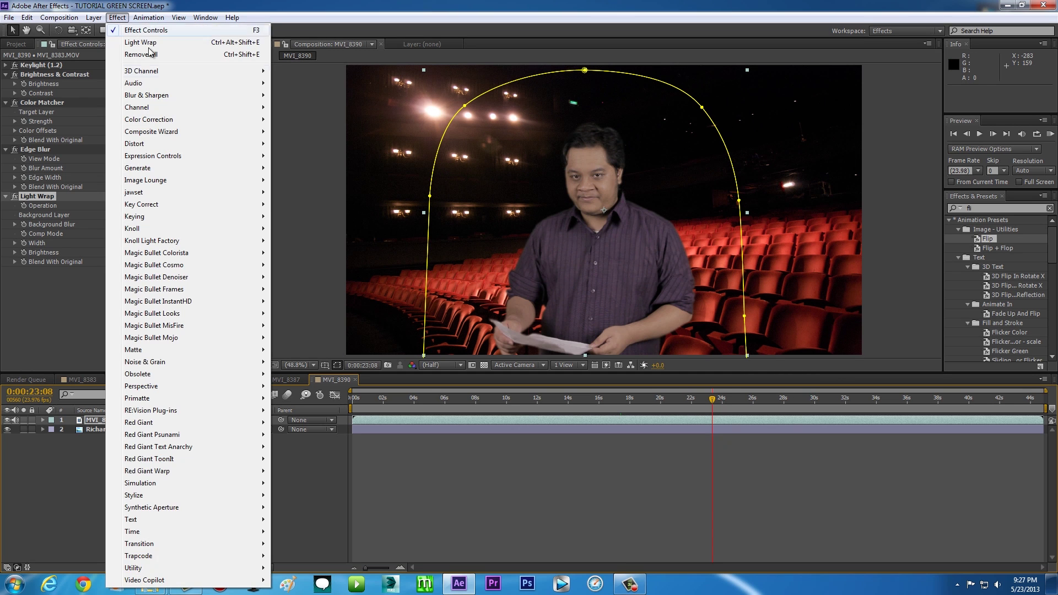
pyautogui.moveTo(211, 204)
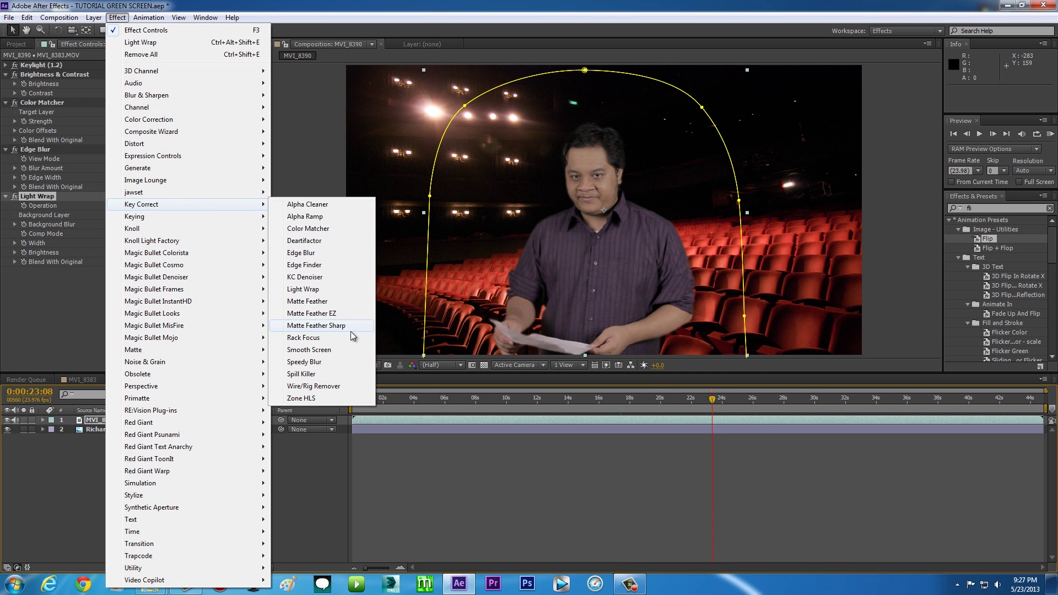
pyautogui.click(330, 375)
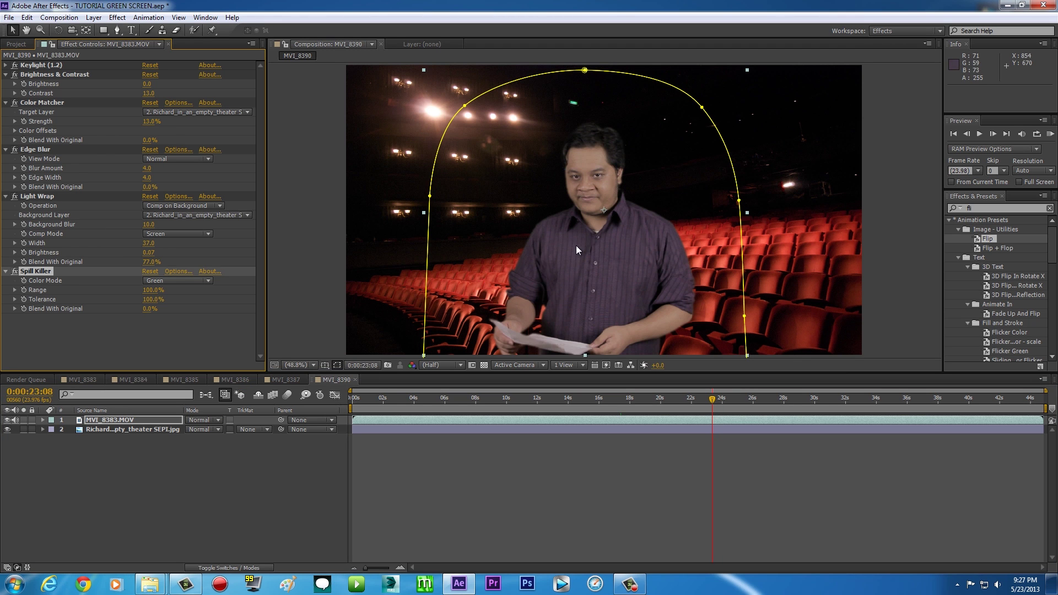
pyautogui.scroll(3, 601, 234)
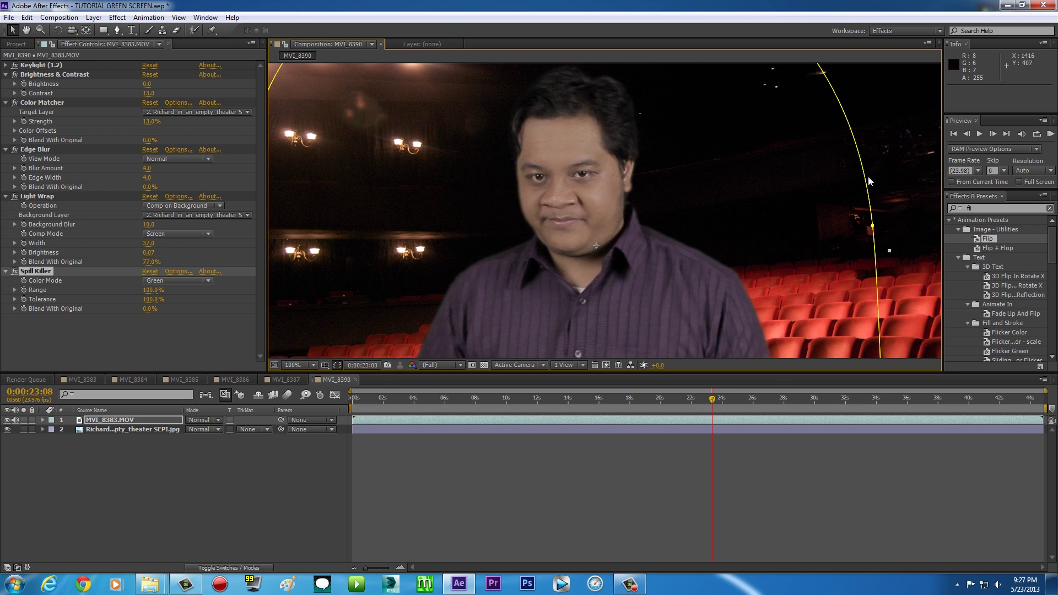
pyautogui.scroll(-2, 610, 223)
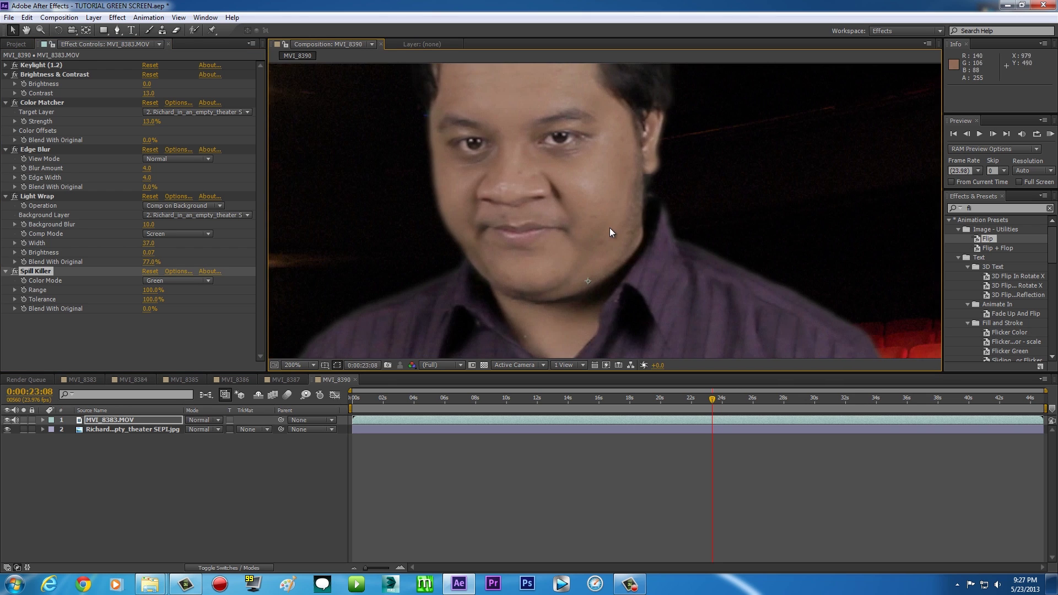
# - Choose Green as the Color Mode of the Spill Killer effect on the MVI_8383.MOV layer
pyautogui.moveTo(612, 263); pyautogui.dragTo(588, 176)
pyautogui.scroll(2, 590, 230)
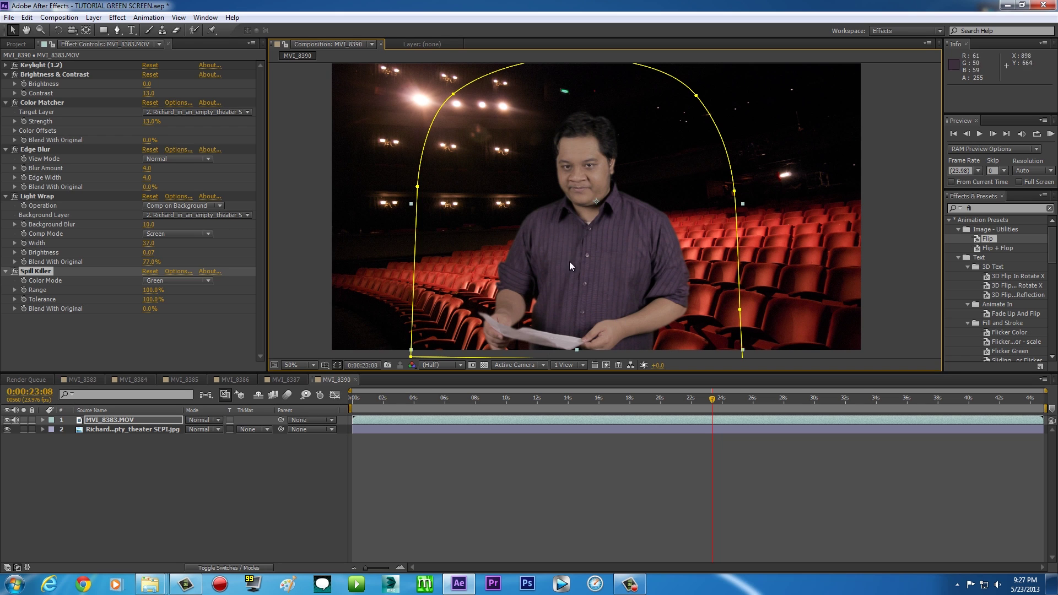
pyautogui.click(38, 276)
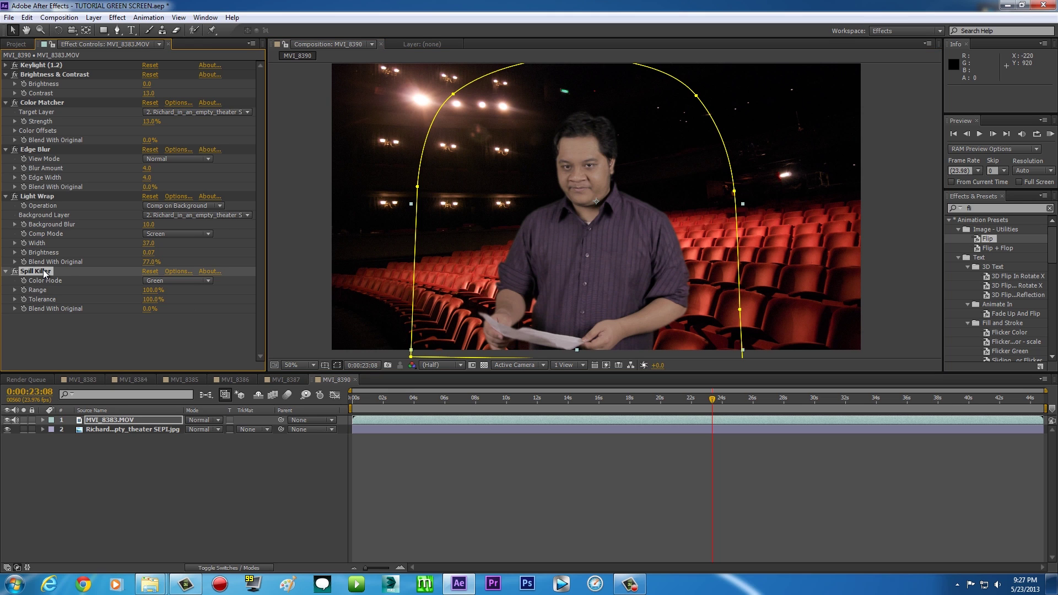
pyautogui.click(203, 281)
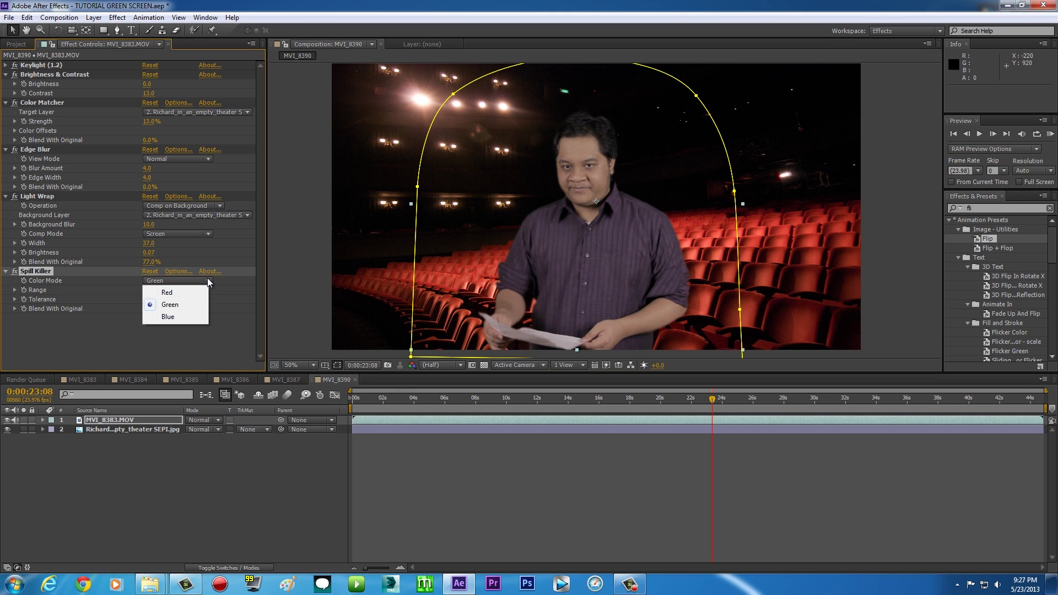
pyautogui.click(173, 307)
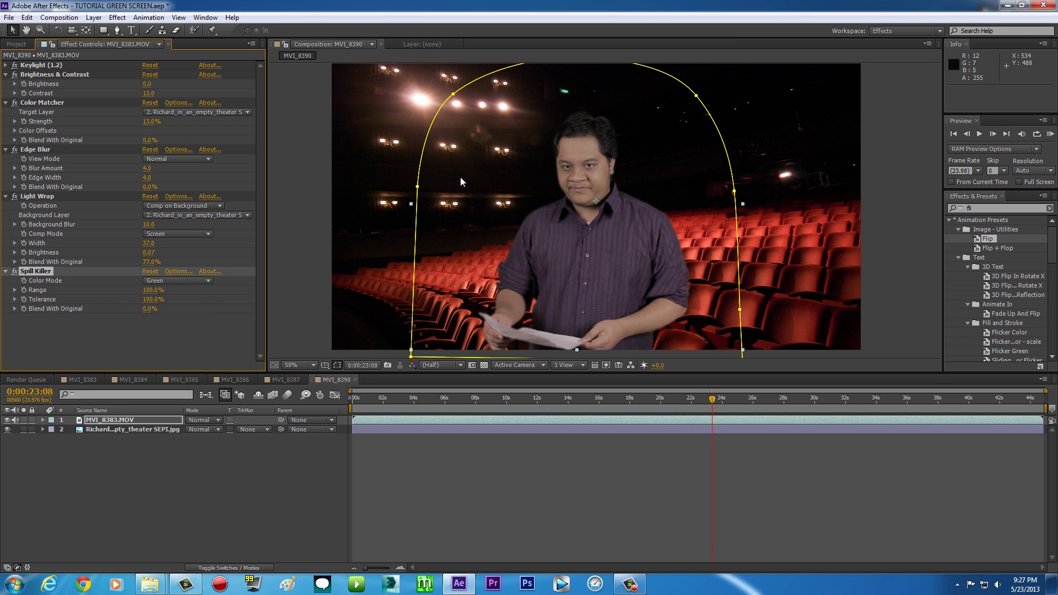
pyautogui.click(208, 282)
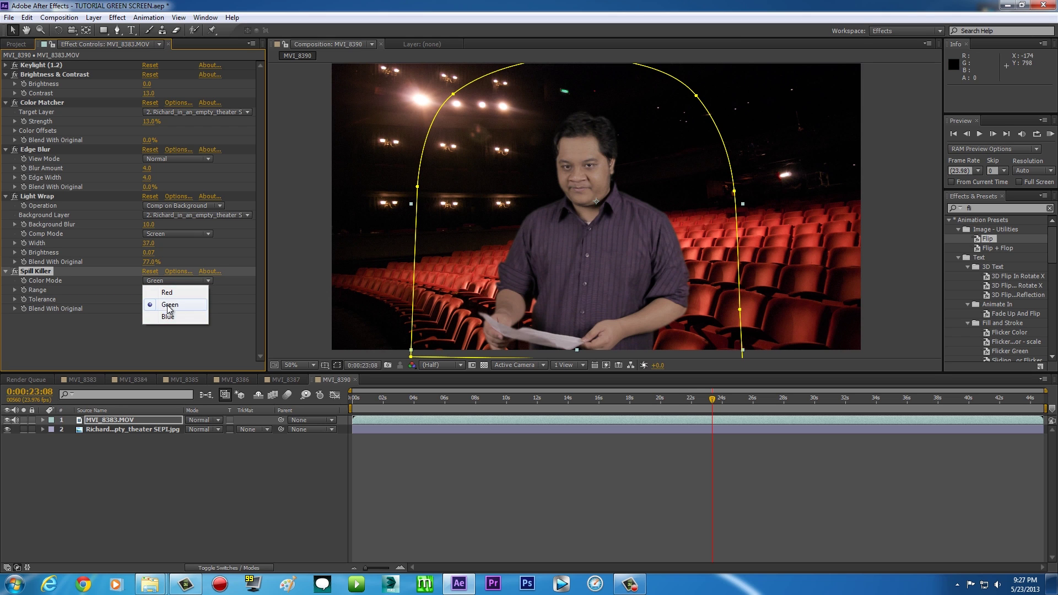
pyautogui.click(170, 306)
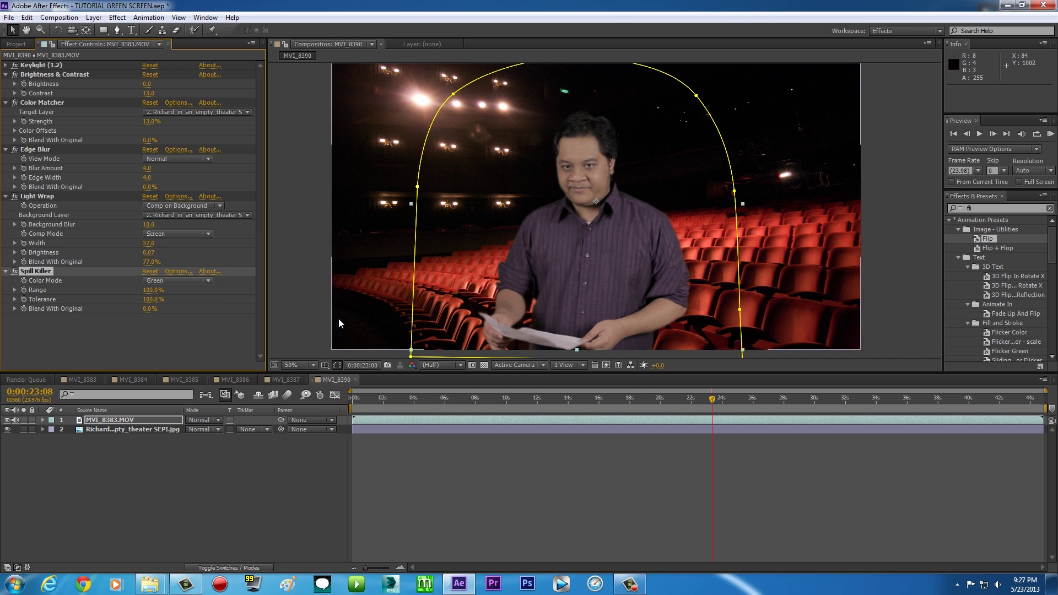
# - Deselect the layer, fit the composition in the viewer up to 100%, and review the composite at 0:00:28:14, 0:00:31:09 and 0:00:33:17
pyautogui.click(318, 314)
pyautogui.click(313, 366)
pyautogui.click(318, 387)
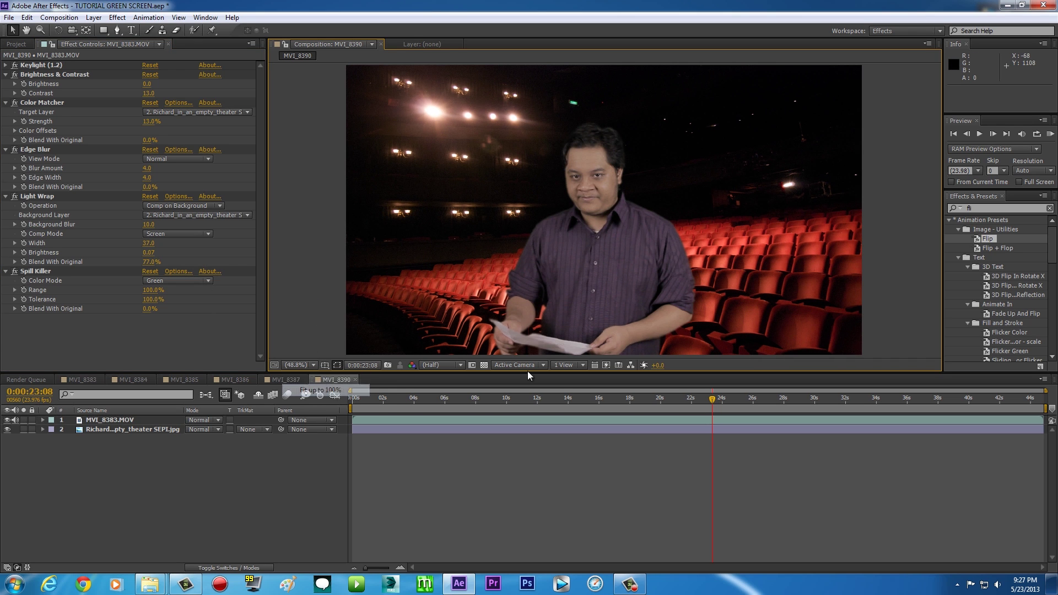
pyautogui.click(587, 399)
pyautogui.moveTo(587, 399); pyautogui.dragTo(793, 402)
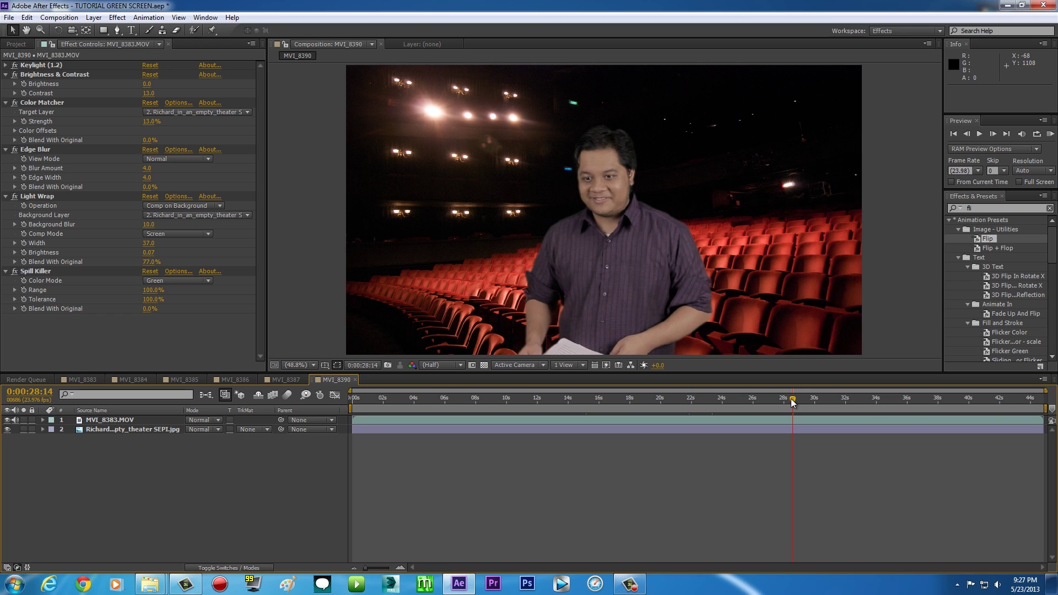
pyautogui.click(836, 399)
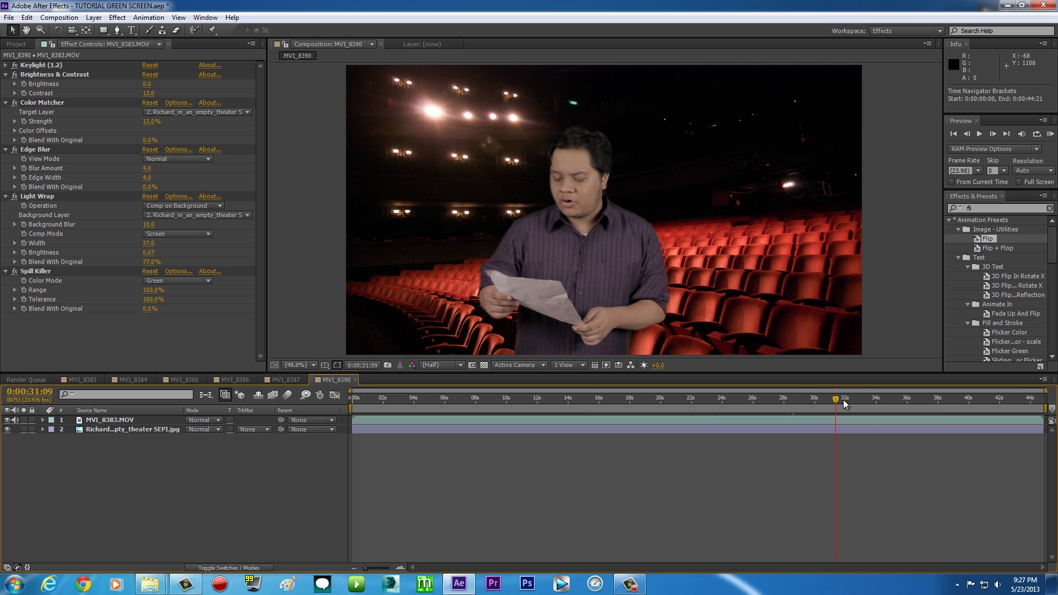
pyautogui.click(873, 399)
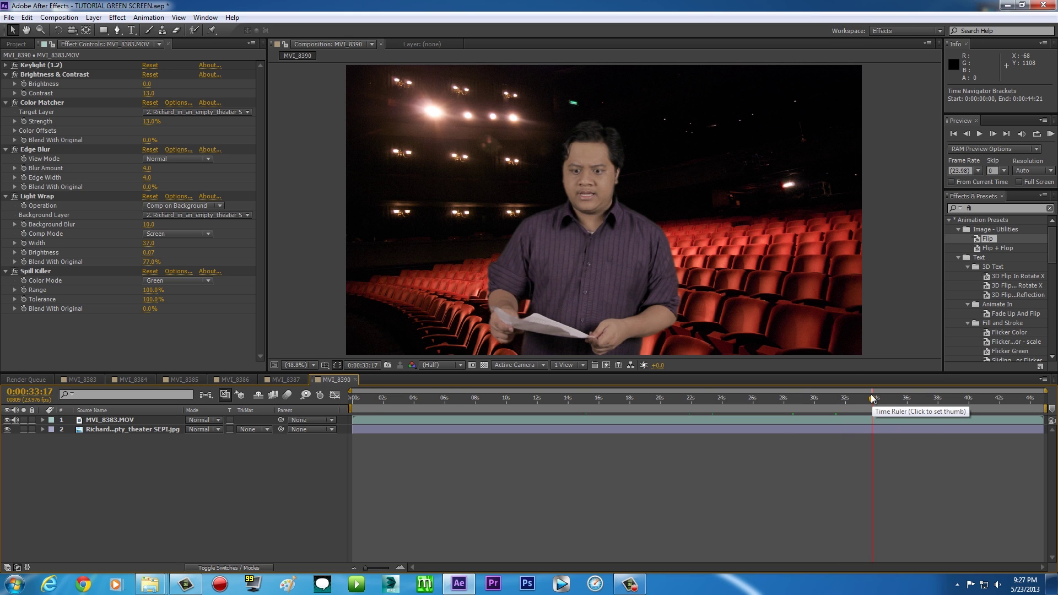